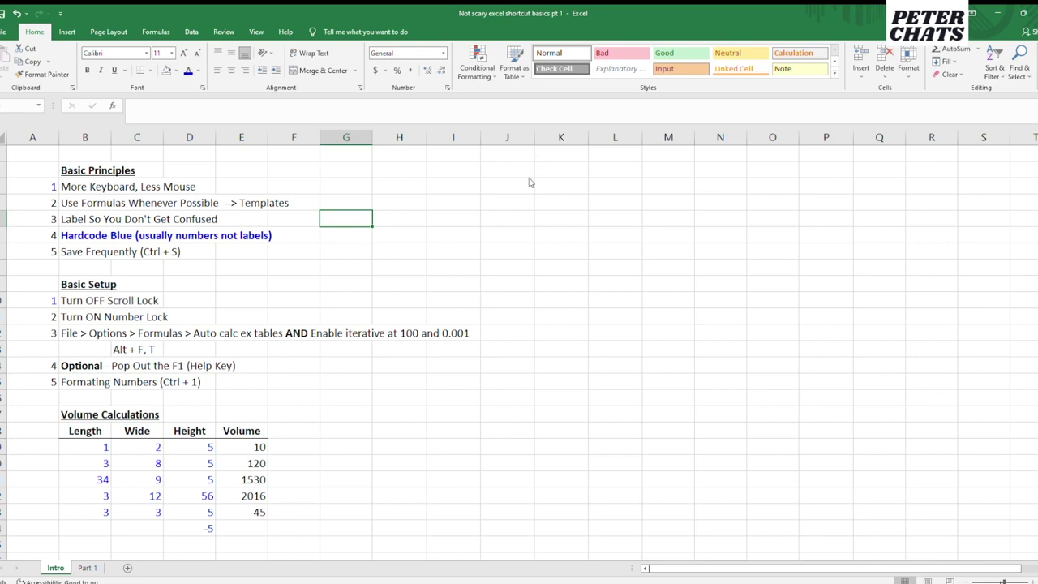
# Go through the entries of the Basic Principles list, ending on More Keyboard, Less Mouse.
pyautogui.click(345, 205)
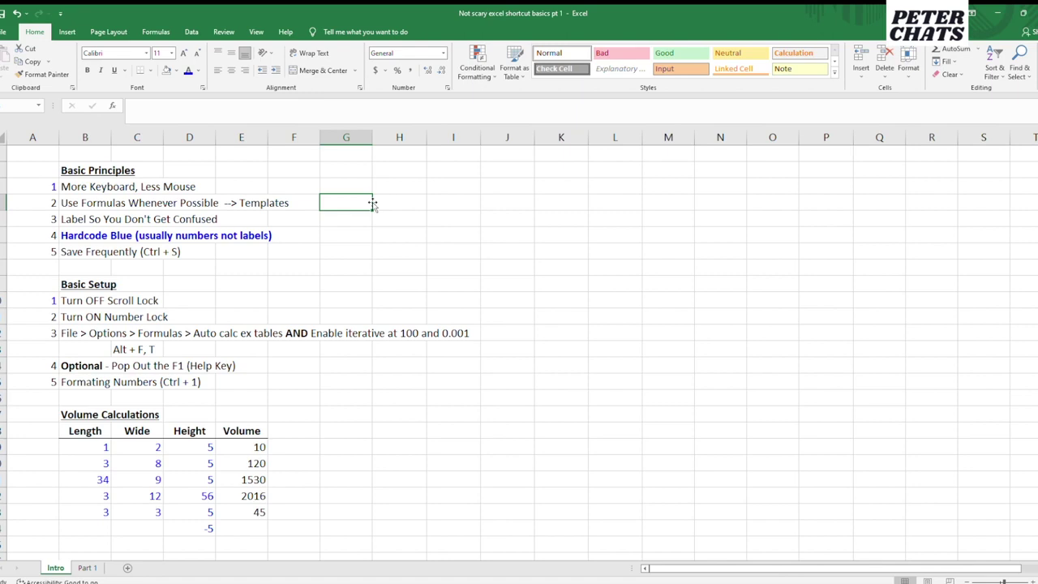
pyautogui.press('Up')
pyautogui.press('Left')
pyautogui.press('Left')
pyautogui.press('Left')
pyautogui.press('Up')
pyautogui.press('Left')
pyautogui.press('Left')
pyautogui.press('Down')
pyautogui.press('Down')
pyautogui.press('Down')
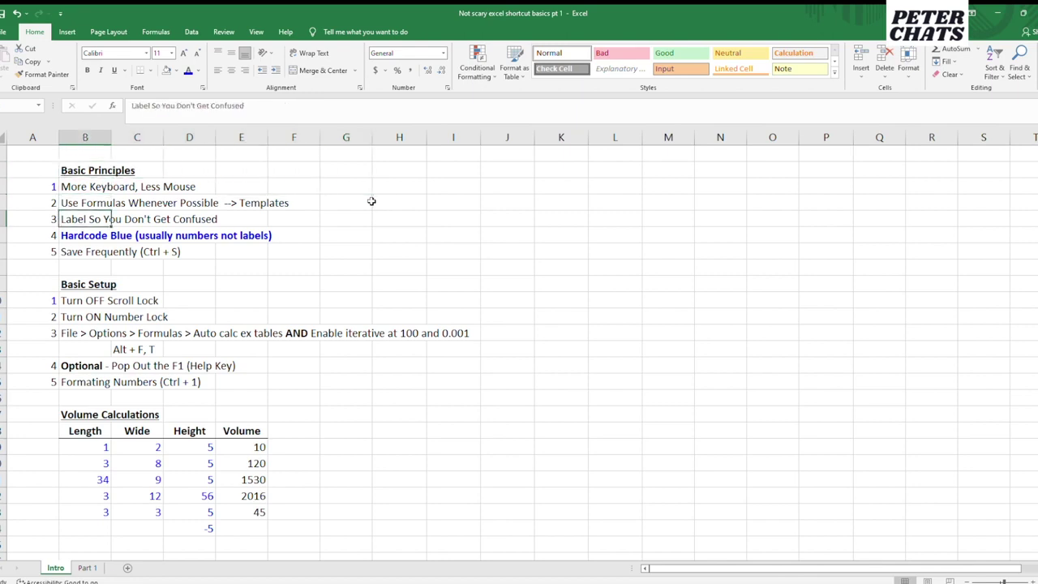
pyautogui.press('Down')
pyautogui.press('Up')
pyautogui.press('Up')
pyautogui.press('Up')
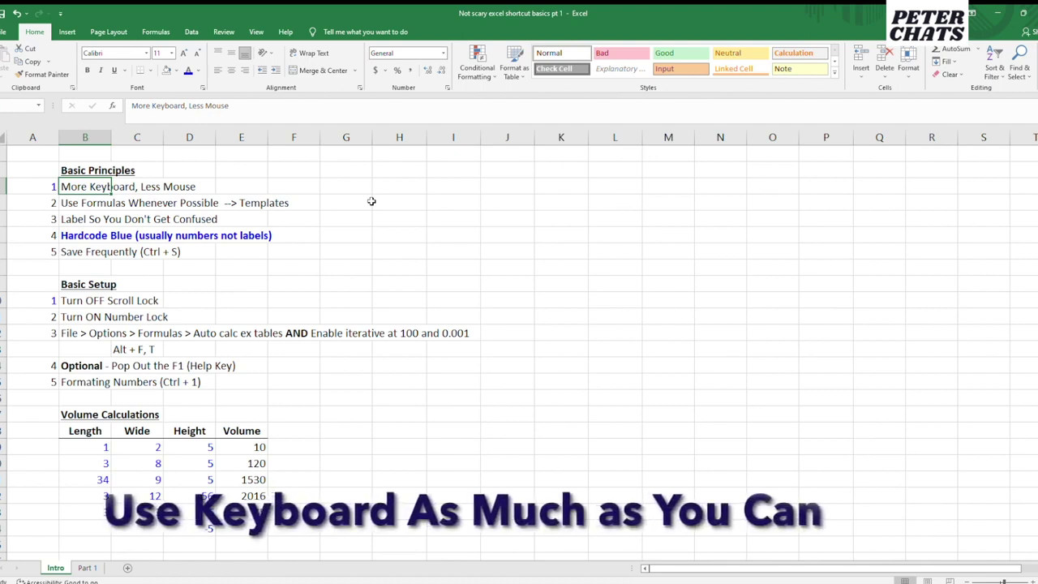
pyautogui.press('Right')
pyautogui.press('Right')
pyautogui.press('Right')
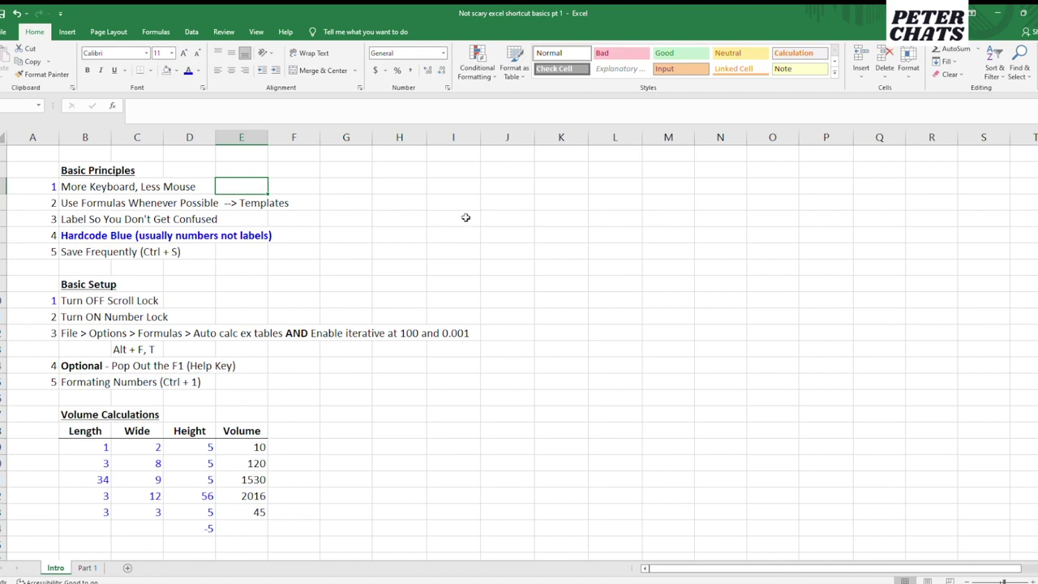
pyautogui.click(424, 212)
pyautogui.click(654, 235)
pyautogui.click(653, 318)
pyautogui.click(432, 255)
pyautogui.press('Up')
pyautogui.press('Right')
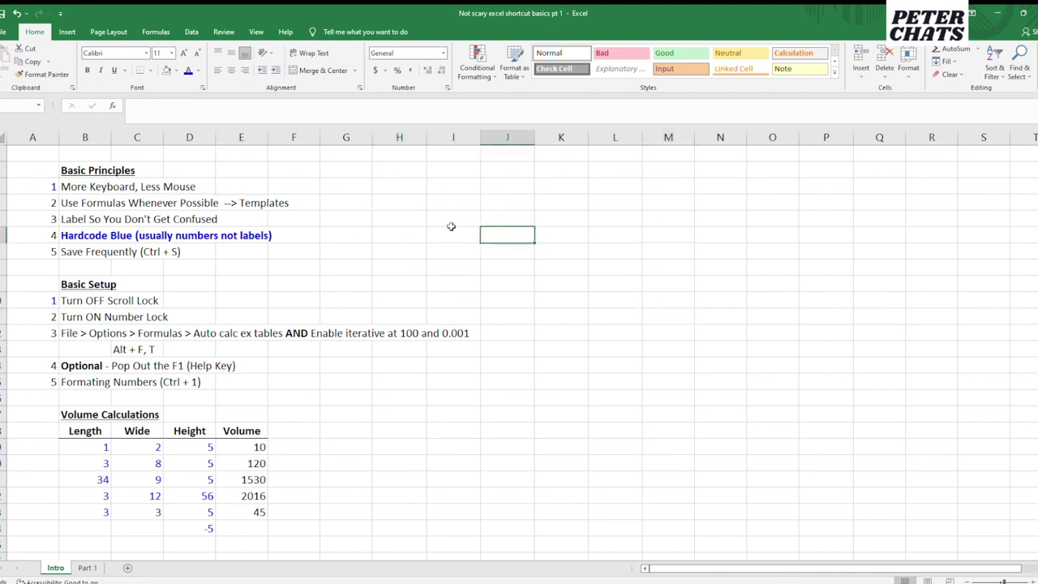
# Review the Basic Principles entries on keyboard use and on using formulas whenever possible.
pyautogui.press('Left')
pyautogui.press('Left')
pyautogui.press('Left')
pyautogui.press('Up')
pyautogui.press('Up')
pyautogui.press('Left')
pyautogui.press('Left')
pyautogui.press('Left')
pyautogui.press('Up')
pyautogui.press('Left')
pyautogui.press('Left')
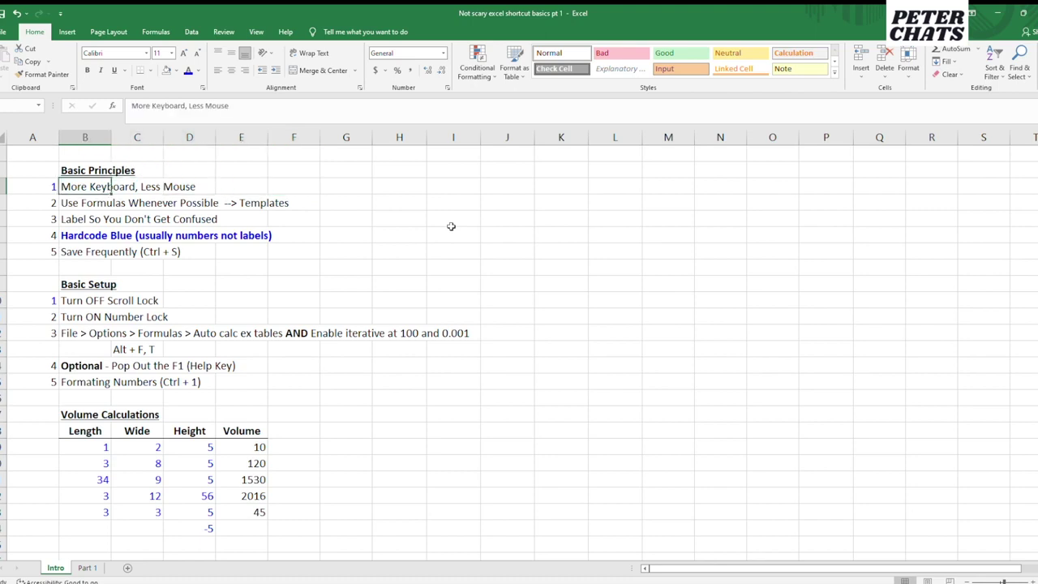
pyautogui.press('Down')
pyautogui.press('Up')
pyautogui.press('Down')
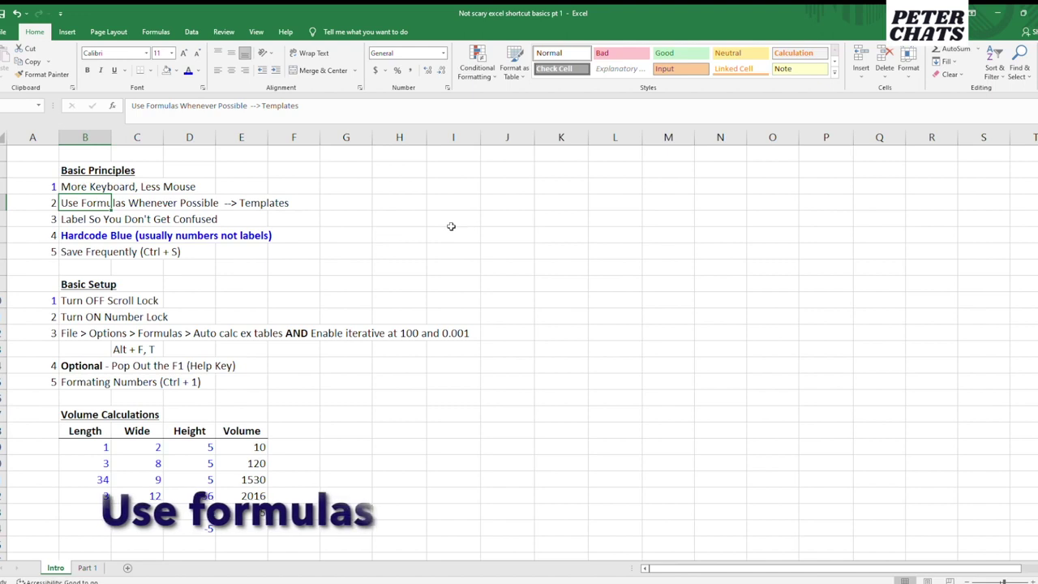
# Look down the sheet to the Volume Calculations headings and return to the principle about using formulas.
pyautogui.press('Down')
pyautogui.press('Down')
pyautogui.press('Down')
pyautogui.press('Down')
pyautogui.press('Down')
pyautogui.press('Down')
pyautogui.press('Down')
pyautogui.press('Down')
pyautogui.press('Down')
pyautogui.press('Down')
pyautogui.press('Down')
pyautogui.press('Down')
pyautogui.press('Down')
pyautogui.press('Down')
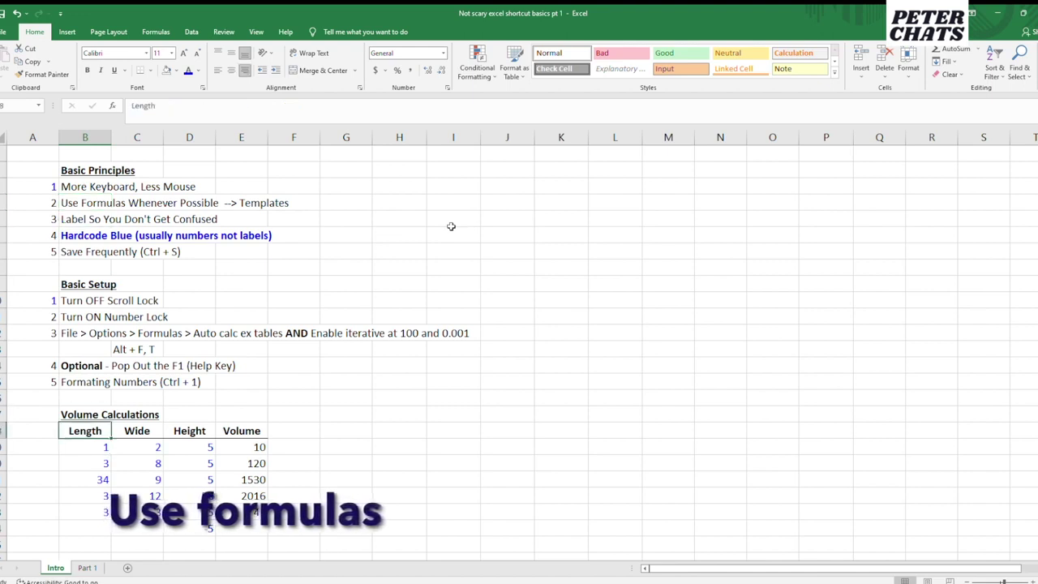
pyautogui.press('Up')
pyautogui.press('Up')
pyautogui.press('Up')
pyautogui.press('Up')
pyautogui.press('Up')
pyautogui.press('Up')
pyautogui.press('Up')
pyautogui.press('Up')
pyautogui.press('Up')
pyautogui.press('Up')
pyautogui.press('Up')
pyautogui.press('Up')
pyautogui.press('Up')
pyautogui.press('Up')
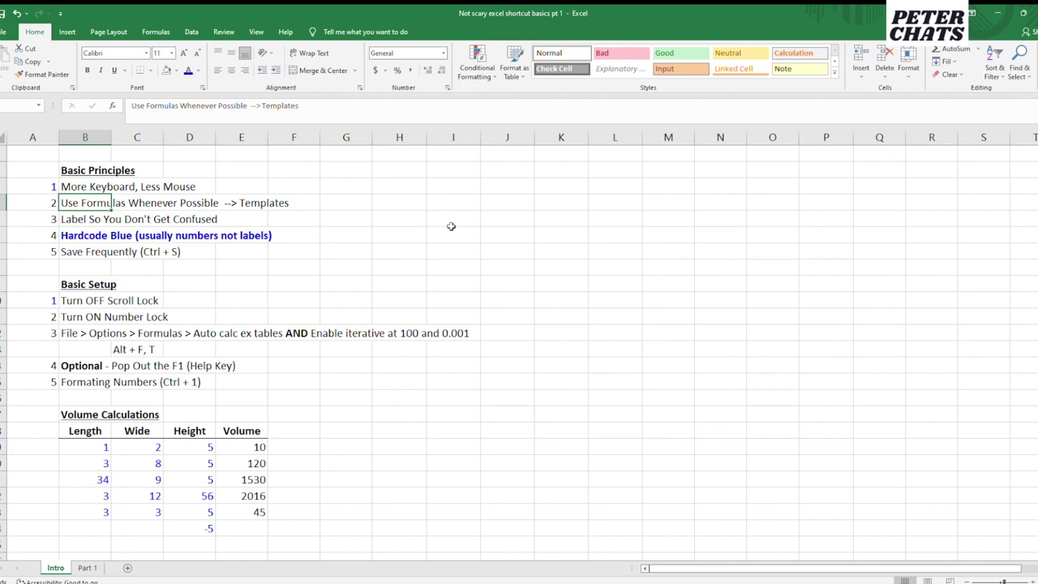
pyautogui.press('Right')
pyautogui.press('Right')
pyautogui.press('Right')
pyautogui.press('Left')
pyautogui.press('Left')
pyautogui.press('Left')
pyautogui.press('Right')
pyautogui.press('Right')
pyautogui.press('Right')
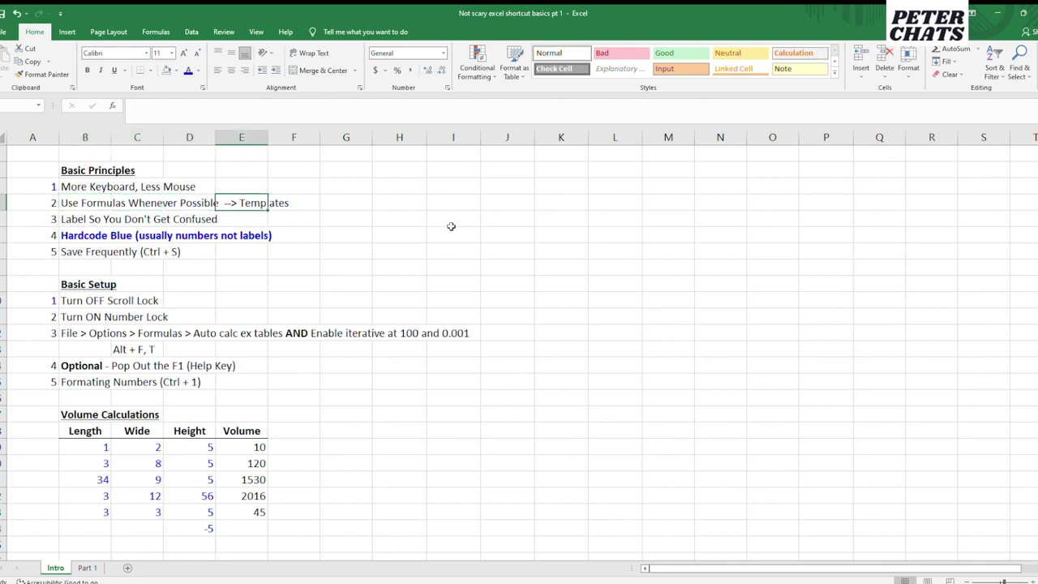
pyautogui.press('Left')
pyautogui.press('Left')
pyautogui.press('Left')
pyautogui.press('Left')
pyautogui.press('Right')
pyautogui.press('Right')
pyautogui.press('Right')
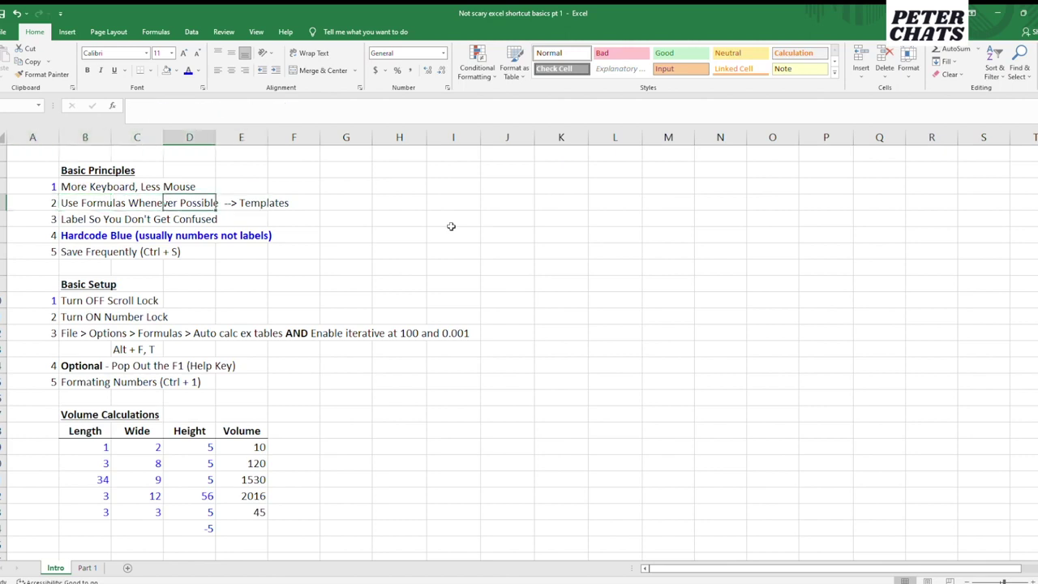
# Inspect the formula behind the first Volume value in the Volume Calculations table.
pyautogui.press('Left')
pyautogui.press('Left')
pyautogui.press('Left')
pyautogui.press('Down')
pyautogui.press('Down')
pyautogui.press('Down')
pyautogui.press('Down')
pyautogui.press('Down')
pyautogui.press('Down')
pyautogui.press('Down')
pyautogui.press('Down')
pyautogui.press('Down')
pyautogui.press('Down')
pyautogui.press('Down')
pyautogui.press('Down')
pyautogui.press('Down')
pyautogui.press('Down')
pyautogui.press('Down')
pyautogui.press('Down')
pyautogui.press('Right')
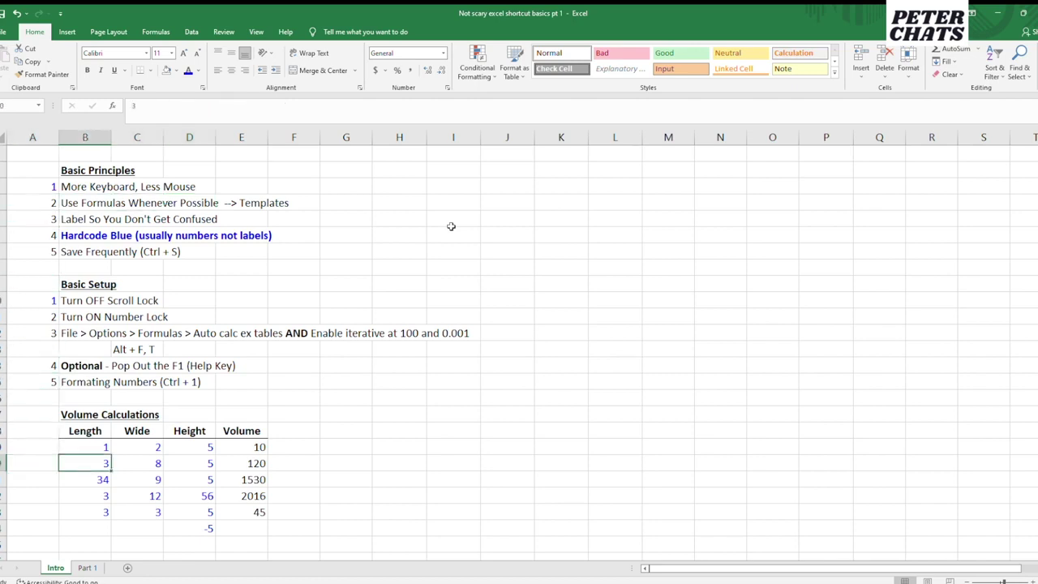
pyautogui.press('Up')
pyautogui.press('Right')
pyautogui.press('Right')
pyautogui.press('Right')
pyautogui.press('F2')
pyautogui.press('Tab')
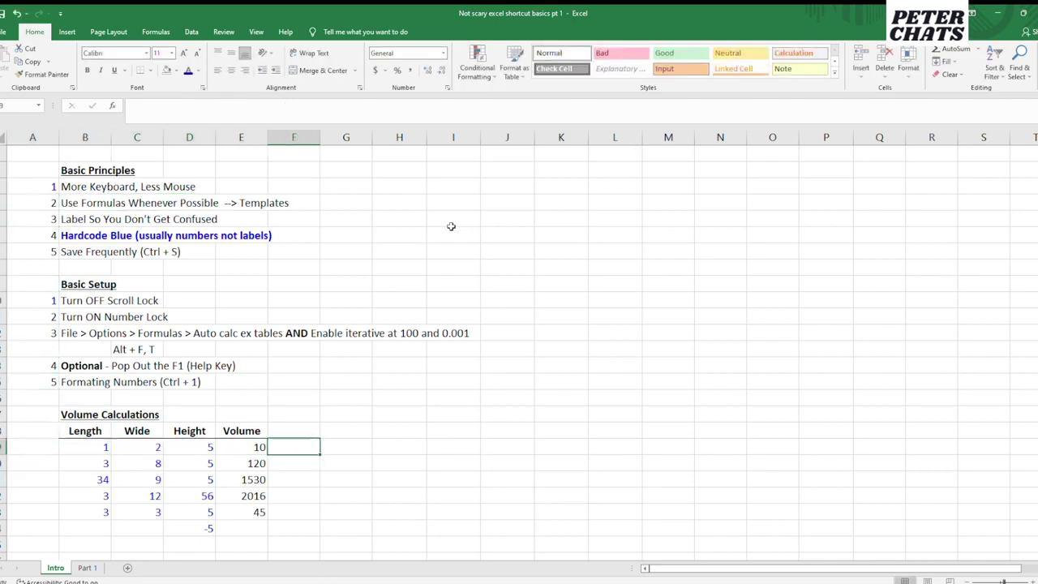
# Compare the Length, Wide and Height inputs of the first table row with the Volume formula.
pyautogui.press('Left')
pyautogui.press('Down')
pyautogui.press('Down')
pyautogui.press('Down')
pyautogui.press('Up')
pyautogui.press('Up')
pyautogui.press('Up')
pyautogui.press('Left')
pyautogui.press('Left')
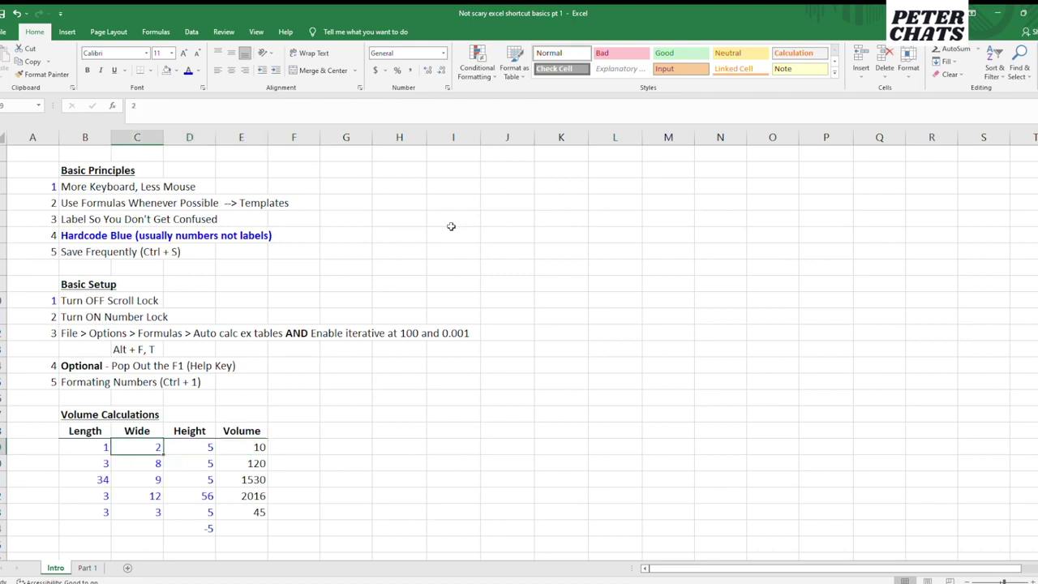
pyautogui.press('Left')
pyautogui.press('Right')
pyautogui.press('Right')
pyautogui.press('Right')
pyautogui.press('F2')
pyautogui.press('Escape')
pyautogui.press('Left')
pyautogui.press('Left')
pyautogui.press('Left')
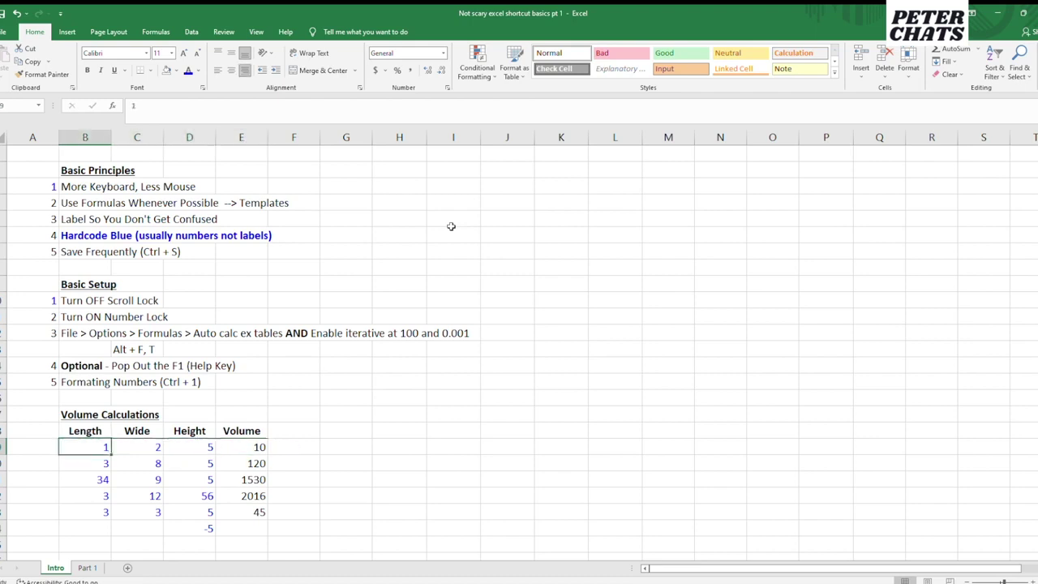
pyautogui.press('Down')
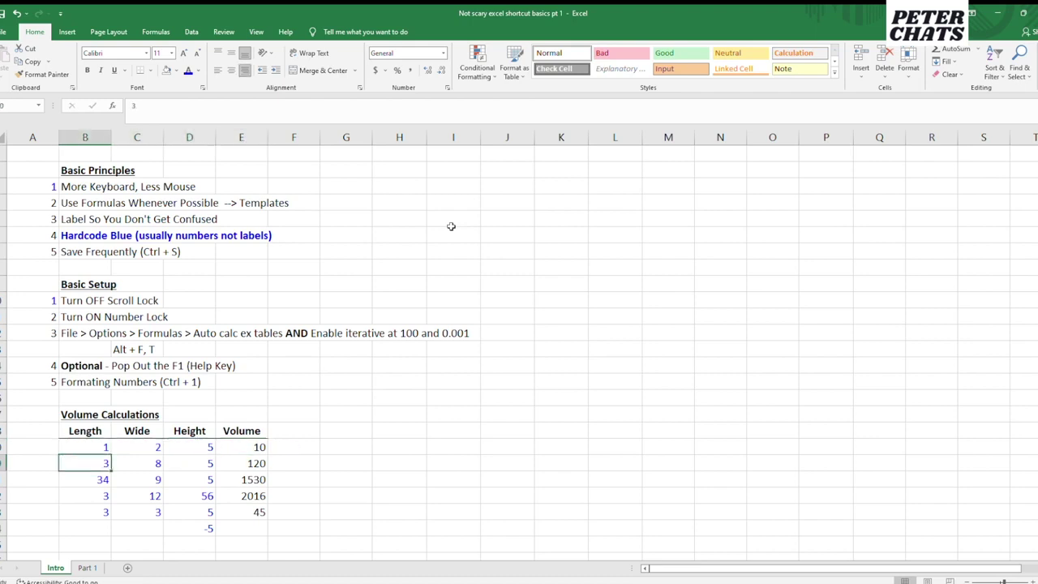
pyautogui.press('Up')
pyautogui.press('Right')
pyautogui.press('Right')
pyautogui.press('Right')
pyautogui.press('Left')
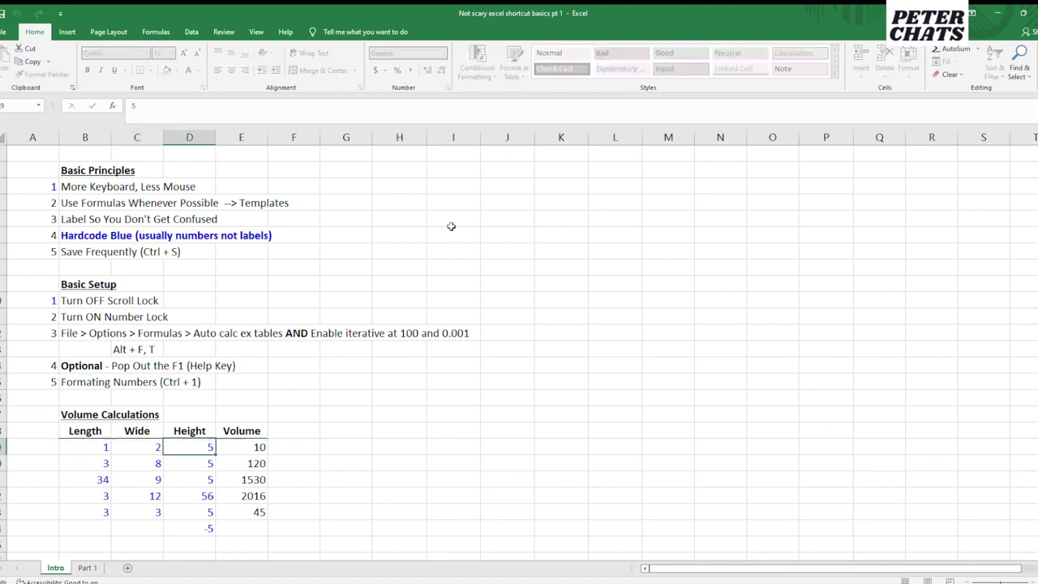
# Clear the Volume Calculations data below the first row, B20:E24, and select cell G19.
pyautogui.press('Left')
pyautogui.press('Down')
pyautogui.press('Down')
pyautogui.press('Left')
pyautogui.press('Up')
pyautogui.hotkey('shift', 'Right')
pyautogui.hotkey('shift', 'Right')
pyautogui.hotkey('shift', 'Right')
pyautogui.hotkey('ctrl', 'shift', 'Down')
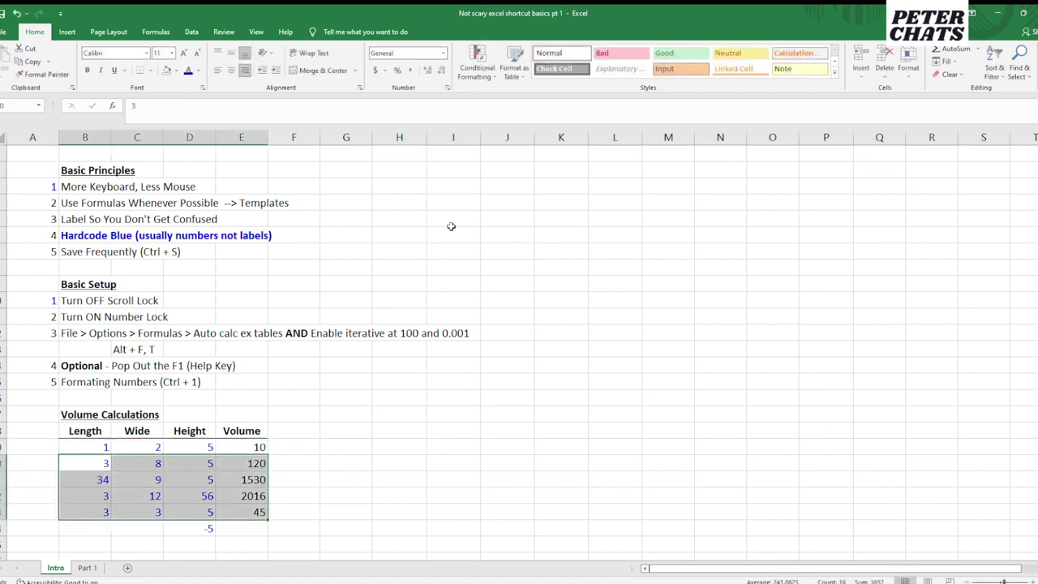
pyautogui.hotkey('shift', 'Down')
pyautogui.press('Delete')
pyautogui.press('Up')
pyautogui.press('Right')
pyautogui.press('Right')
pyautogui.press('Right')
pyautogui.press('Right')
pyautogui.press('Right')
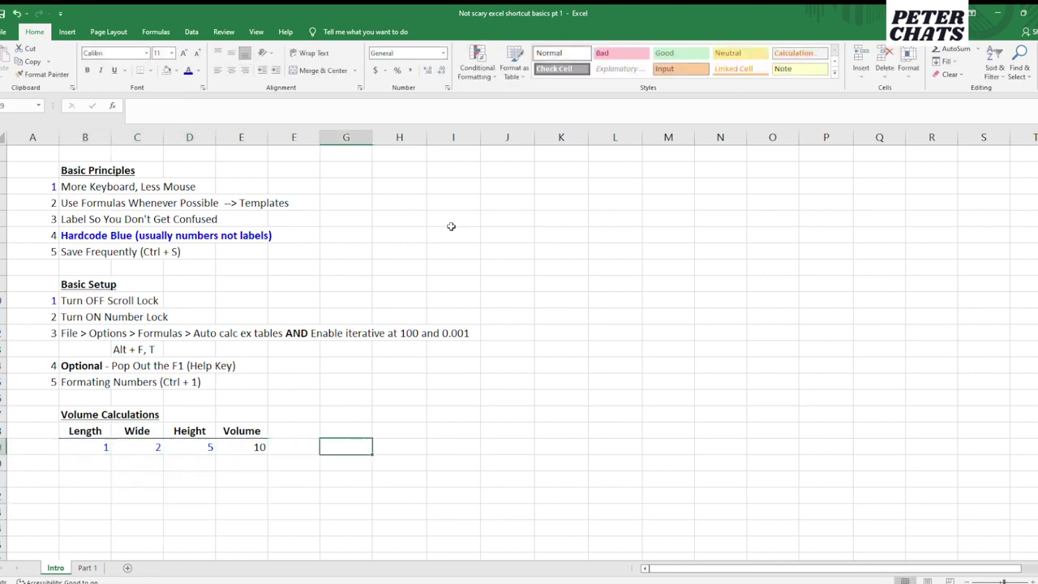
pyautogui.write('+1*2')
pyautogui.press('Escape')
pyautogui.write('+1')
pyautogui.press('Escape')
# Enter the hardcoded volume calculation =1*2*5 in cell G19 and check its contents.
pyautogui.write('=')
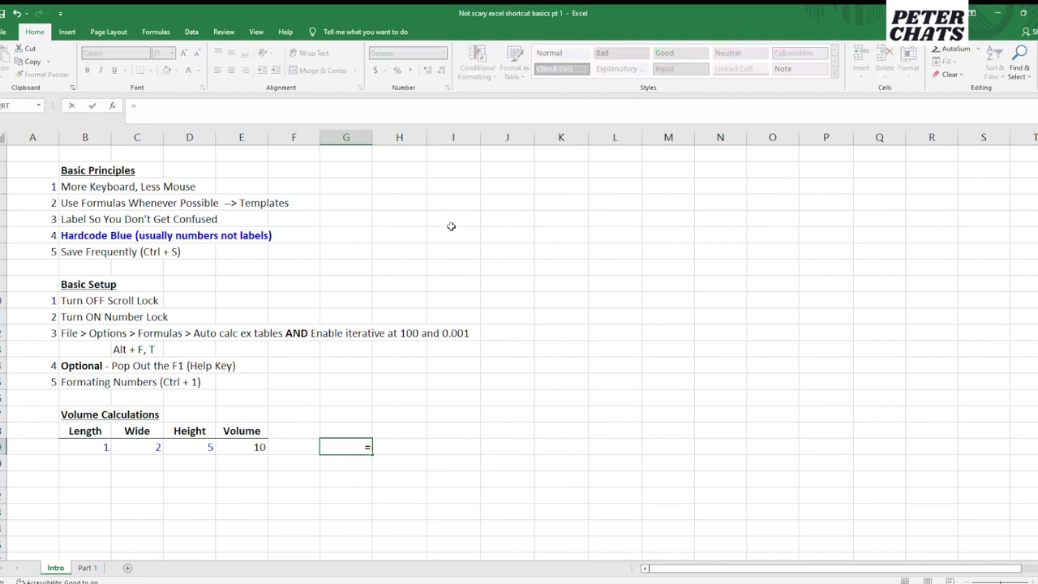
pyautogui.write('1*2*5')
pyautogui.hotkey('ctrl', 'Return')
pyautogui.press('F2')
pyautogui.press('Escape')
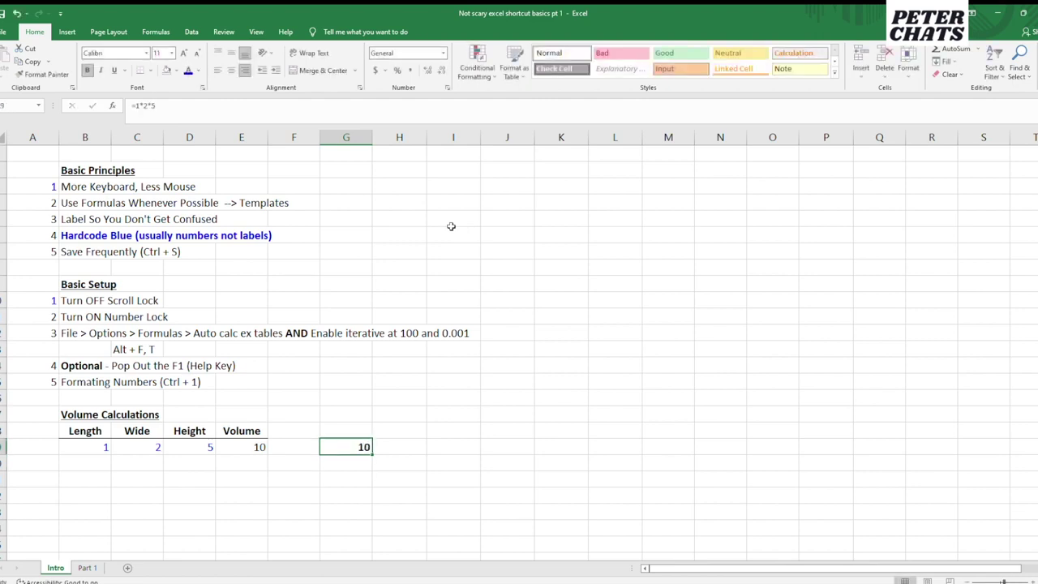
# Inspect the hardcoded calculation in cell G19 against its displayed value.
pyautogui.press('F2')
pyautogui.press('Escape')
pyautogui.press('F2')
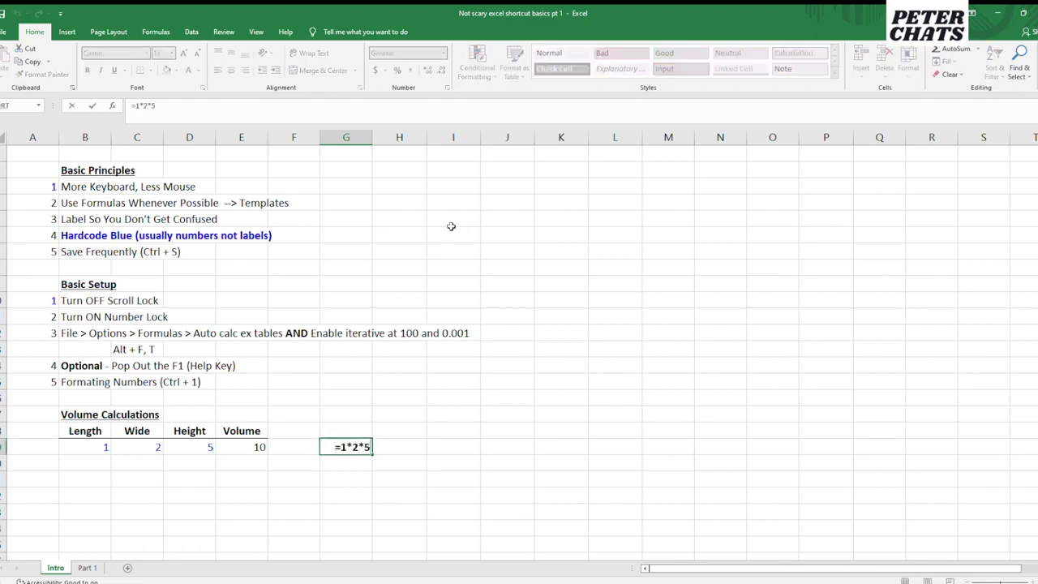
pyautogui.press('Escape')
pyautogui.press('Escape')
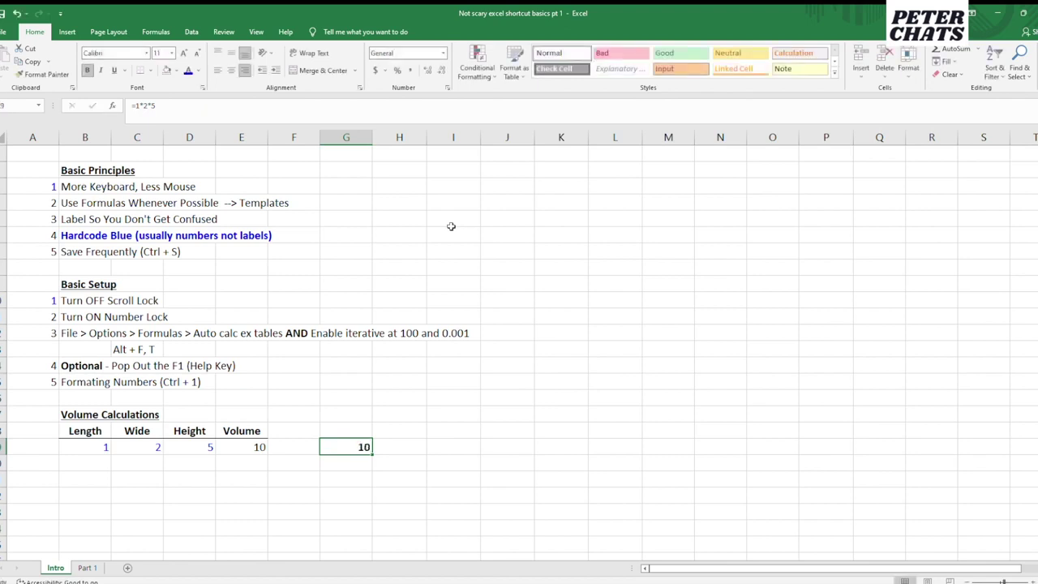
pyautogui.press('F2')
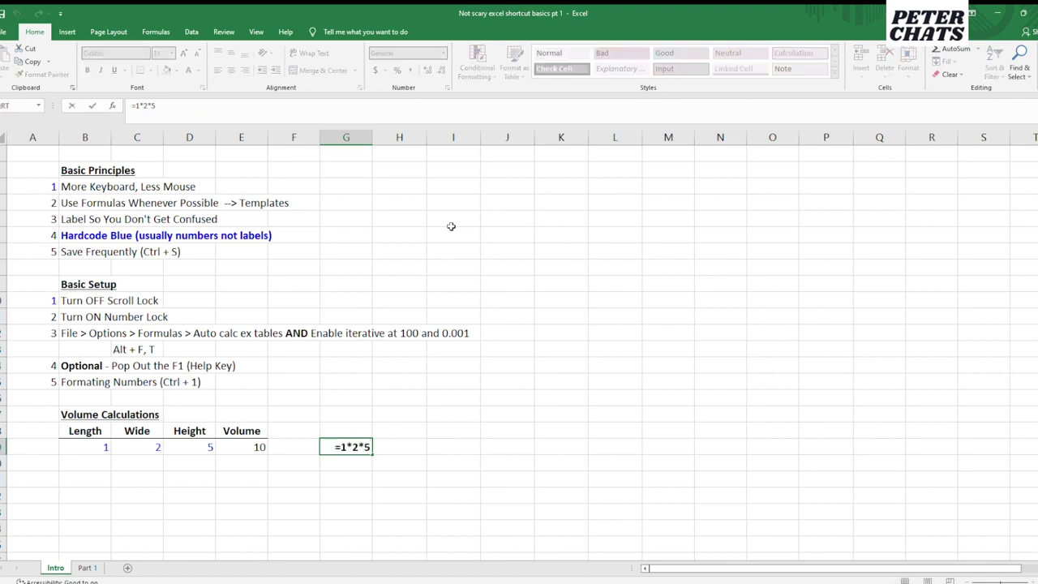
pyautogui.press('Escape')
pyautogui.press('F2')
pyautogui.press('Escape')
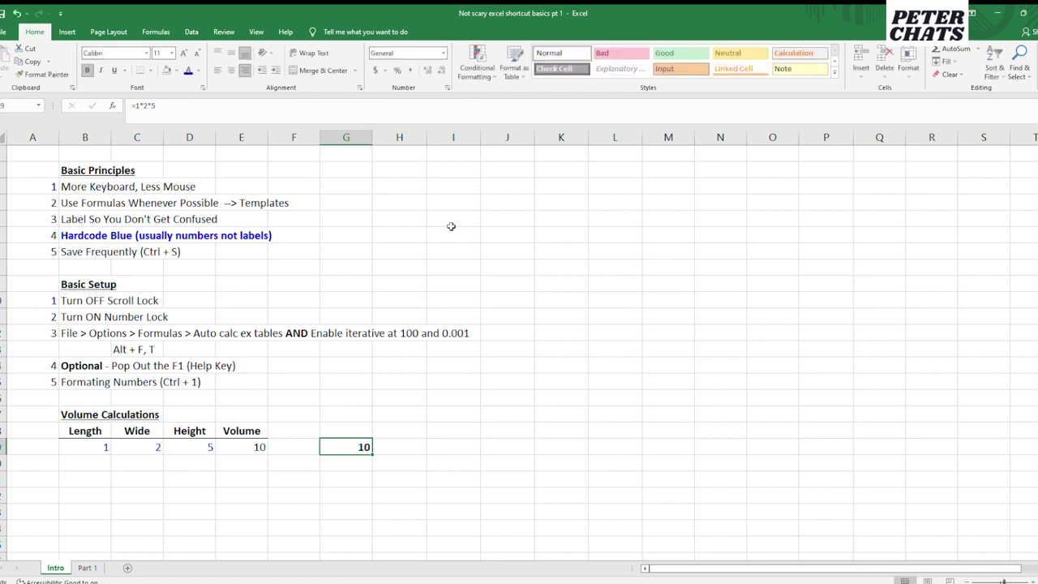
# Clear the hardcoded calculation from cell G19 and return to the first Length value in the Volume Calculations table.
pyautogui.press('Delete')
pyautogui.press('Left')
pyautogui.press('Left')
pyautogui.press('Left')
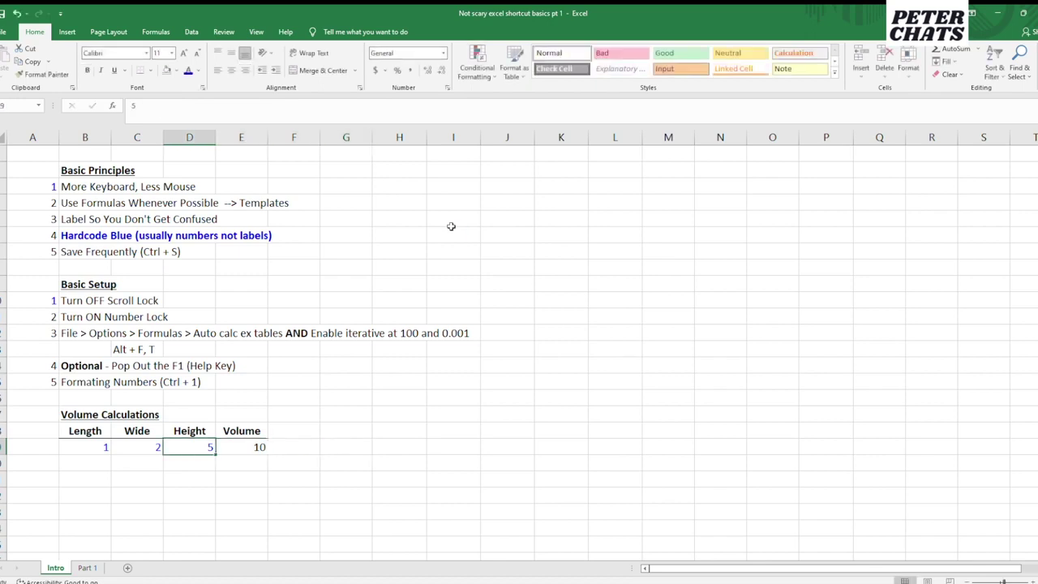
pyautogui.press('Left')
pyautogui.press('Left')
# Go over the Basic Principles list, examining the principle about labelling to avoid confusion.
pyautogui.press('Up')
pyautogui.press('Up')
pyautogui.press('Up')
pyautogui.press('Down')
pyautogui.press('Down')
pyautogui.press('Down')
pyautogui.press('Right')
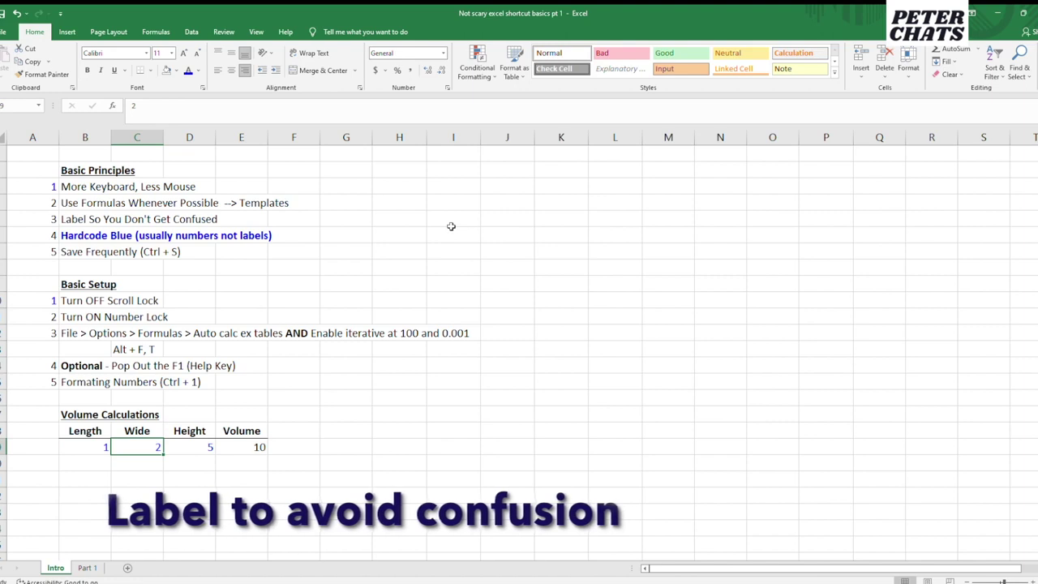
pyautogui.press('Left')
pyautogui.press('Up')
pyautogui.press('Up')
pyautogui.press('Up')
pyautogui.press('Up')
pyautogui.press('Up')
pyautogui.press('Up')
pyautogui.press('Up')
pyautogui.press('Up')
pyautogui.press('Up')
pyautogui.press('Up')
pyautogui.press('Up')
pyautogui.press('Up')
pyautogui.press('Up')
pyautogui.press('Up')
pyautogui.press('Up')
pyautogui.press('Up')
pyautogui.press('Down')
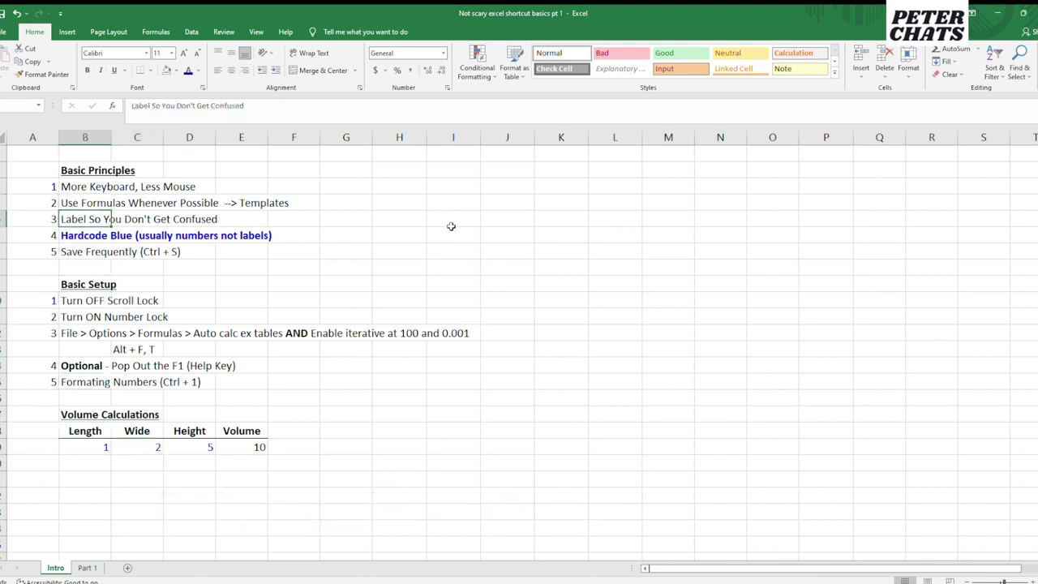
pyautogui.press('Down')
# Examine how the Length, Wide, Height and Volume headings label the values in the first row of the Volume Calculations table.
pyautogui.press('Right')
pyautogui.press('Down')
pyautogui.press('Down')
pyautogui.press('Down')
pyautogui.press('Down')
pyautogui.press('Down')
pyautogui.press('Down')
pyautogui.press('Down')
pyautogui.press('Down')
pyautogui.press('Left')
pyautogui.press('Down')
pyautogui.press('Down')
pyautogui.press('Down')
pyautogui.press('Down')
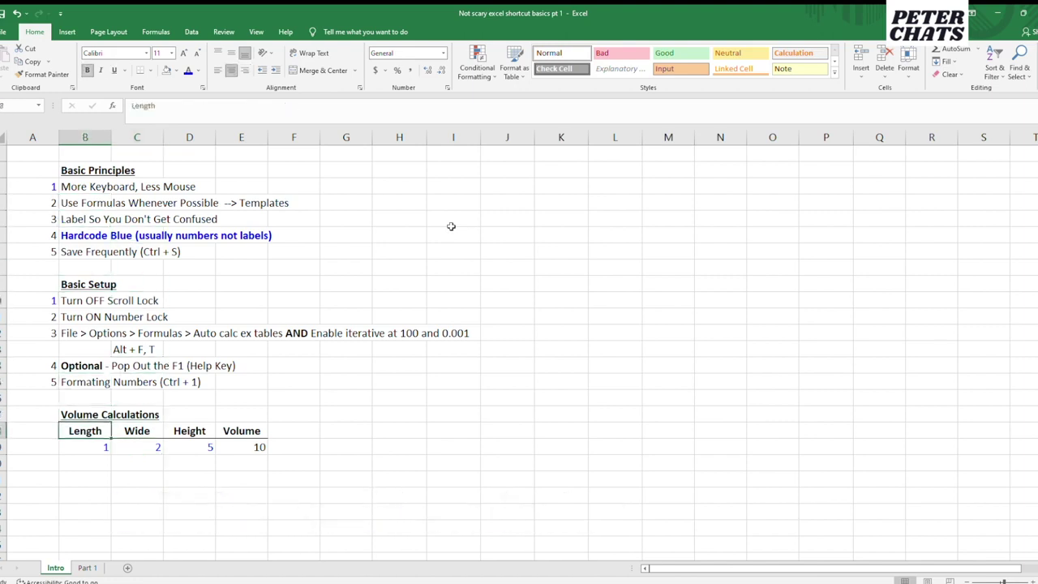
pyautogui.press('Down')
pyautogui.press('Right')
pyautogui.press('Right')
pyautogui.press('Right')
pyautogui.press('Left')
pyautogui.press('Left')
pyautogui.press('Left')
pyautogui.press('Up')
pyautogui.press('Up')
pyautogui.press('Down')
pyautogui.press('Right')
pyautogui.press('Right')
pyautogui.press('Down')
pyautogui.press('Left')
pyautogui.press('Left')
pyautogui.press('Right')
pyautogui.press('Right')
pyautogui.press('Right')
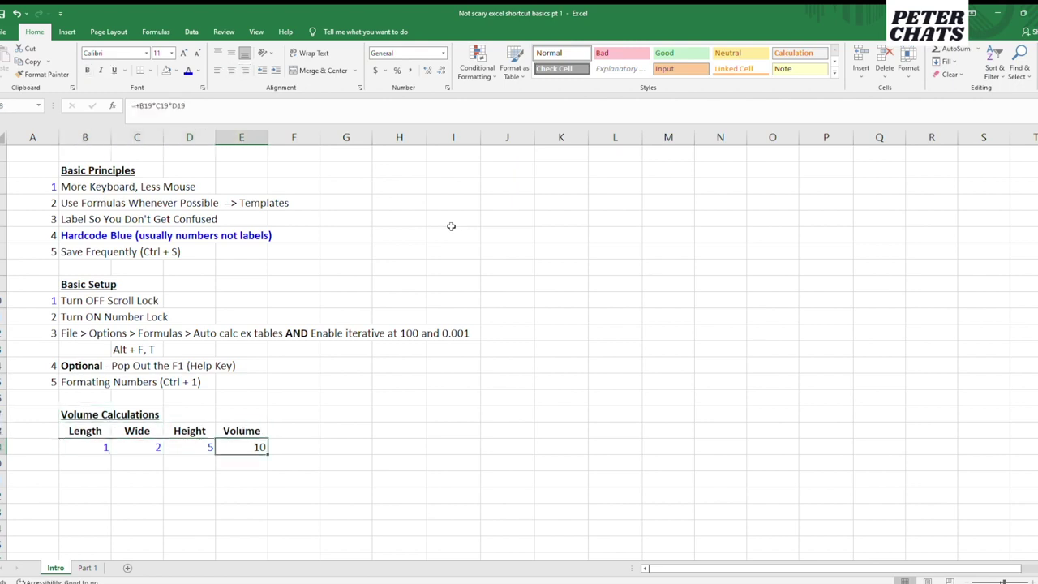
# Inspect the first row's Volume formula and the Length, Wide and Height cells it refers to.
pyautogui.press('F2')
pyautogui.press('Escape')
pyautogui.press('Left')
pyautogui.press('Left')
pyautogui.press('Right')
pyautogui.press('Right')
pyautogui.press('Left')
pyautogui.press('Left')
pyautogui.press('Left')
pyautogui.press('Down')
pyautogui.press('Up')
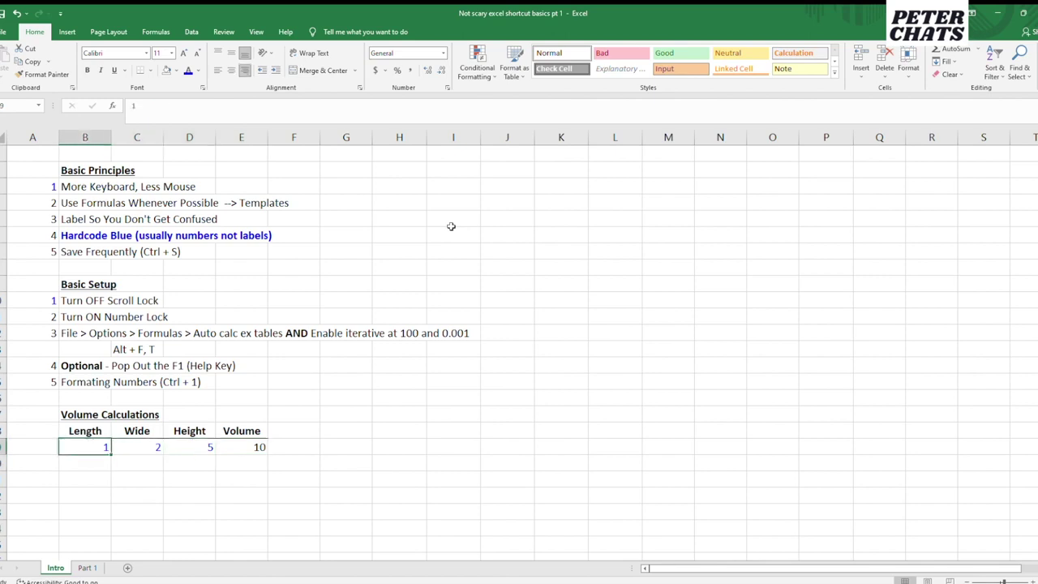
# Copy the first Volume Calculations row, B19:E19, into the two rows directly below it.
pyautogui.hotkey('shift', 'Right')
pyautogui.hotkey('shift', 'Right')
pyautogui.hotkey('shift', 'Right')
pyautogui.hotkey('ctrl', 'c')
pyautogui.press('Down')
pyautogui.hotkey('ctrl', 'v')
pyautogui.press('Down')
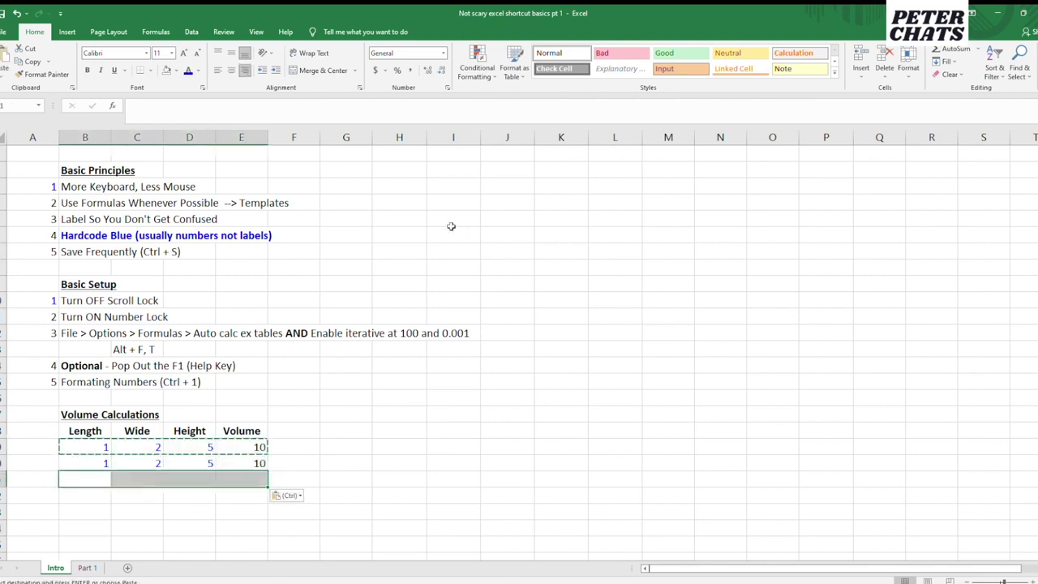
pyautogui.press('Return')
# Set the Wide value to 3 in the second table row and 5 in the third.
pyautogui.press('Up')
pyautogui.press('Right')
pyautogui.write('3')
pyautogui.press('Return')
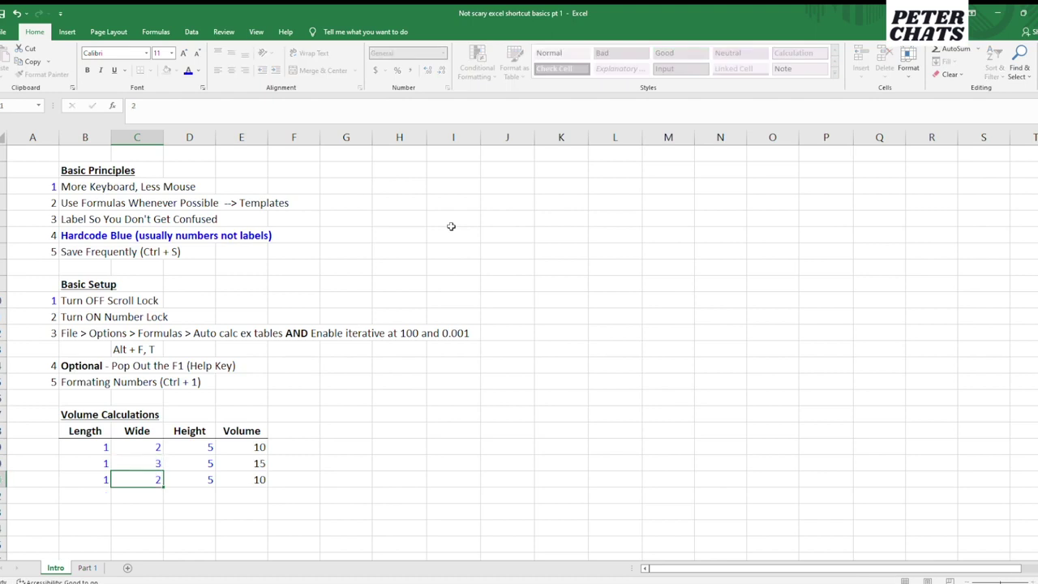
pyautogui.write('5')
pyautogui.press('Up')
# Set the Height value to 7 in the second table row and 4 in the third.
pyautogui.press('Right')
pyautogui.write('7')
pyautogui.press('Return')
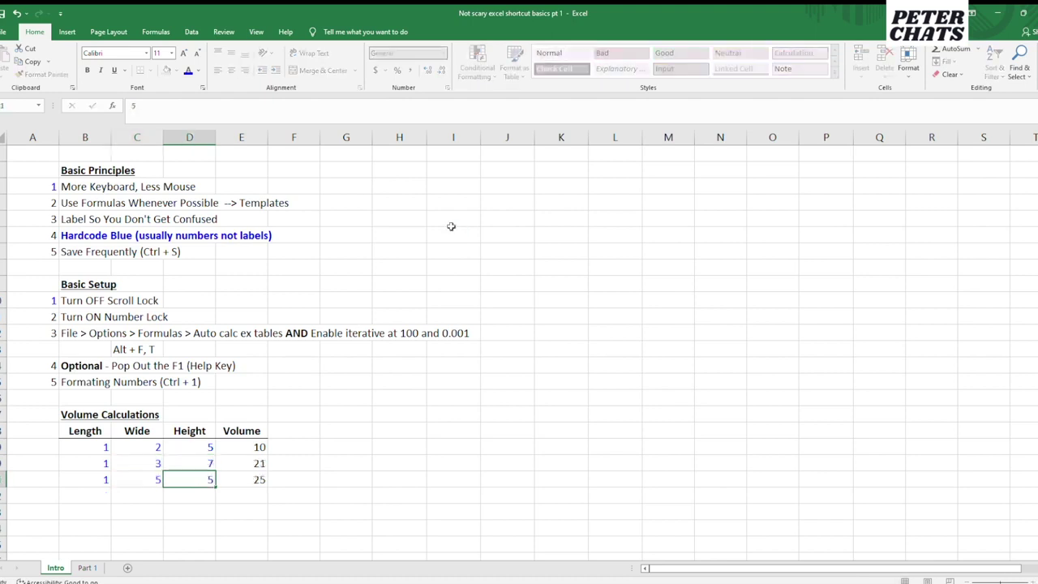
pyautogui.write('4')
pyautogui.press('Right')
# Check which input cells the Volume formulas in the second and third table rows refer to.
pyautogui.press('Up')
pyautogui.press('Up')
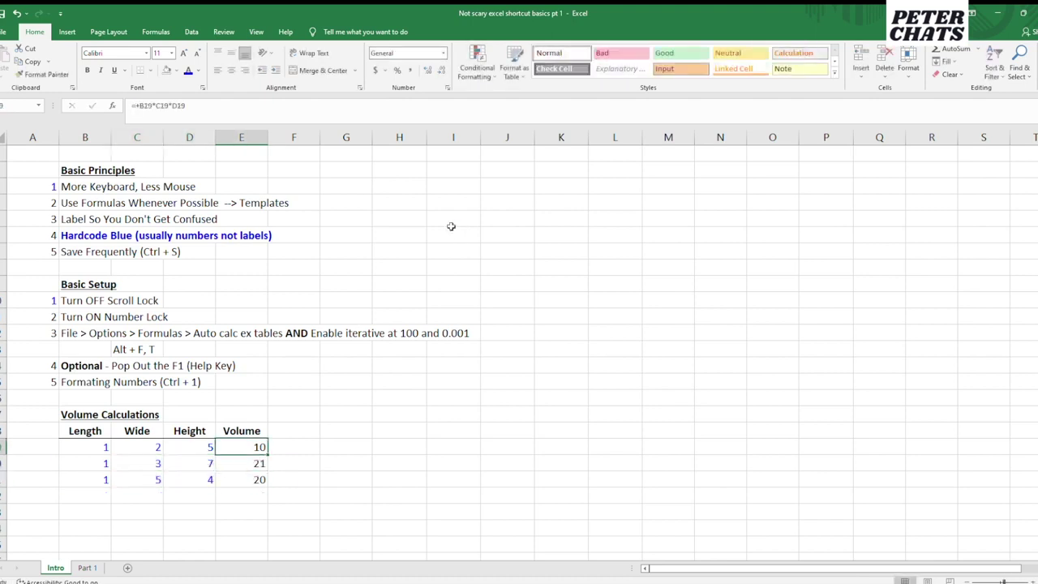
pyautogui.press('Down')
pyautogui.press('F2')
pyautogui.press('Return')
pyautogui.press('F2')
pyautogui.press('Escape')
pyautogui.press('Up')
pyautogui.press('Left')
pyautogui.press('Left')
pyautogui.press('Left')
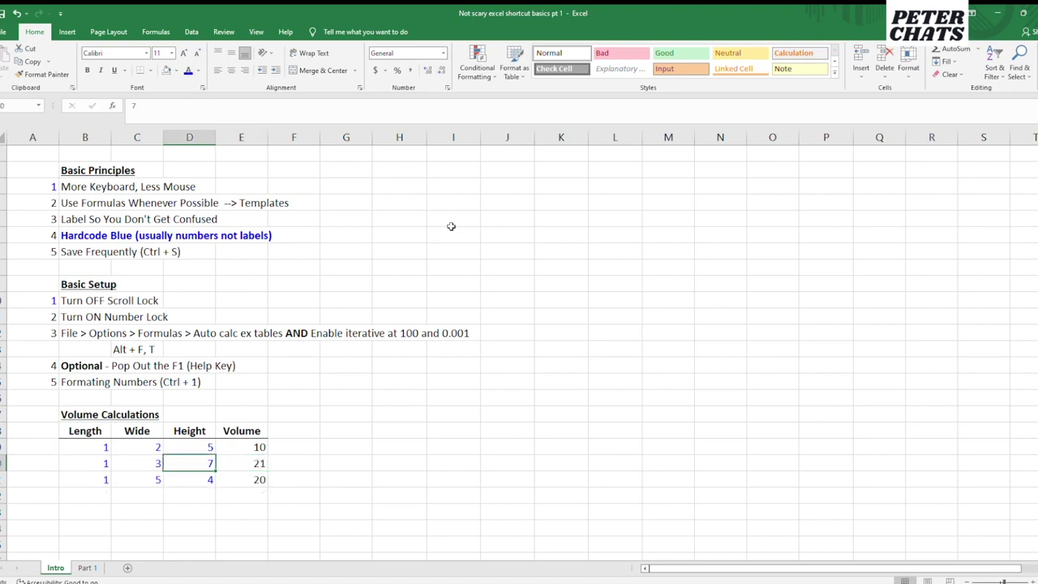
# Examine the blue Length, Wide and Height inputs across the three rows of the Volume Calculations table.
pyautogui.press('Up')
pyautogui.press('Up')
pyautogui.press('Right')
pyautogui.press('Down')
pyautogui.press('Down')
pyautogui.press('Right')
pyautogui.press('Down')
pyautogui.press('Right')
pyautogui.press('Up')
pyautogui.press('Up')
pyautogui.press('Down')
pyautogui.press('Left')
pyautogui.press('Down')
pyautogui.press('Up')
pyautogui.press('Up')
pyautogui.press('Right')
pyautogui.press('Down')
pyautogui.press('Down')
pyautogui.press('Left')
pyautogui.press('Left')
pyautogui.press('Left')
pyautogui.press('Up')
pyautogui.press('Up')
pyautogui.press('Right')
pyautogui.press('Down')
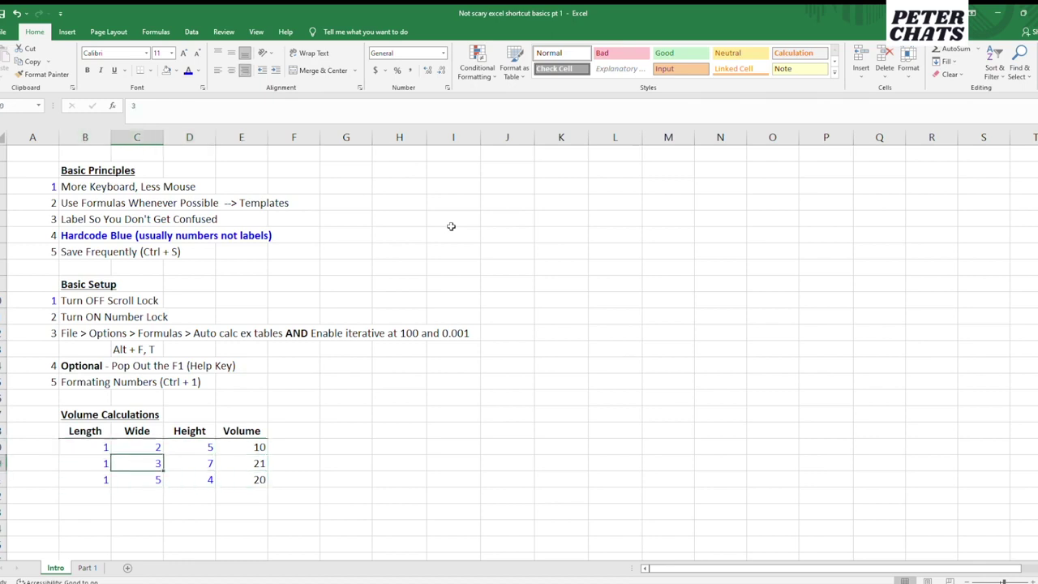
pyautogui.press('Down')
pyautogui.press('Left')
pyautogui.press('Right')
pyautogui.press('Up')
pyautogui.press('Right')
pyautogui.press('Down')
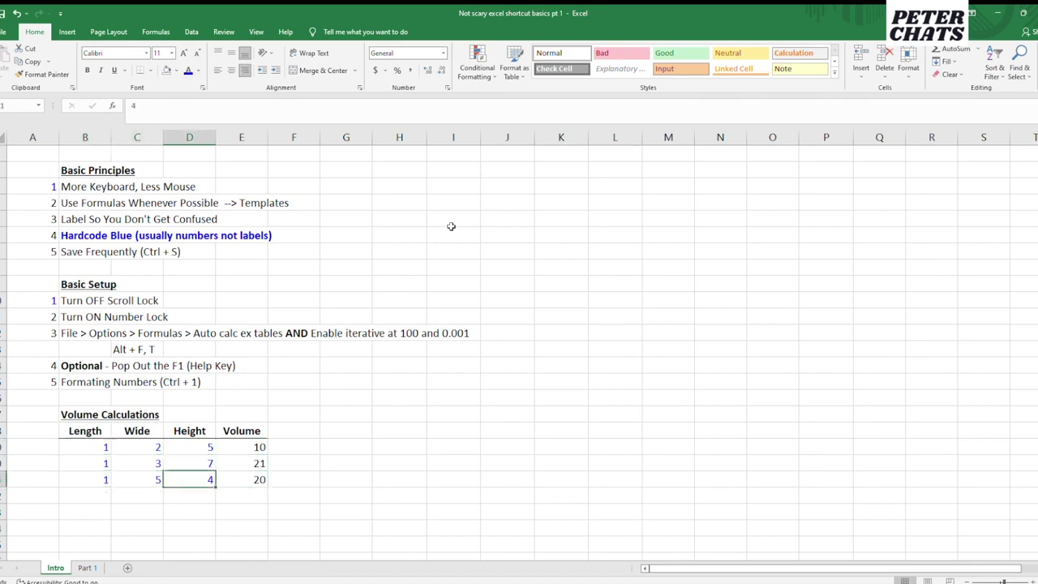
pyautogui.press('Left')
pyautogui.press('Left')
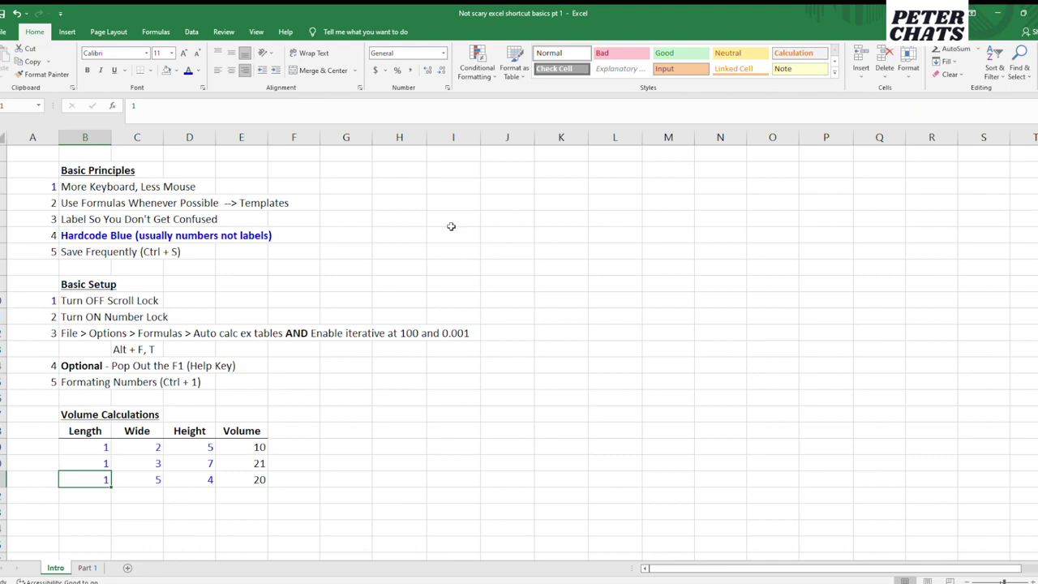
# Compare the blue hardcoded inputs with the black formula cells in the Volume column, E19:E21.
pyautogui.press('Up')
pyautogui.press('Up')
pyautogui.press('Right')
pyautogui.press('Right')
pyautogui.press('Down')
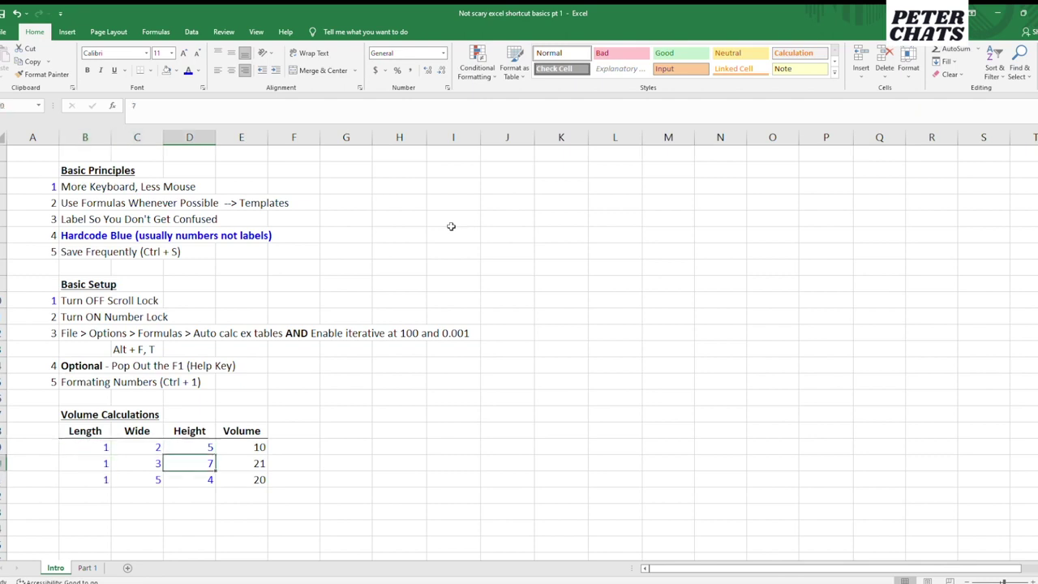
pyautogui.press('Right')
pyautogui.press('Up')
pyautogui.press('Down')
pyautogui.press('Down')
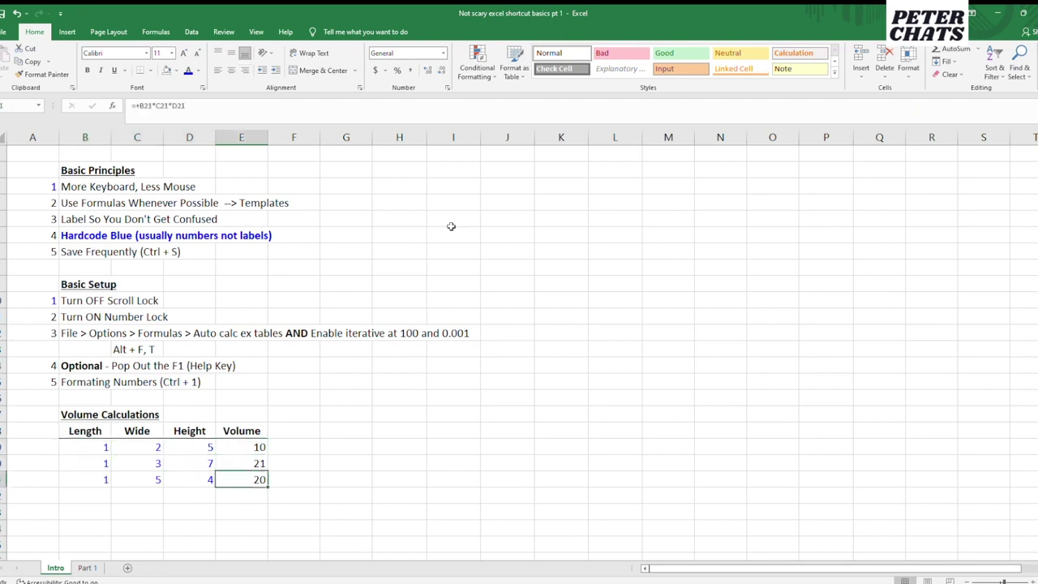
# Review the formula and labelling principles in the Basic Principles list above the Volume Calculations table.
pyautogui.press('Up')
pyautogui.press('Up')
pyautogui.press('Down')
pyautogui.press('Down')
pyautogui.press('Left')
pyautogui.press('Left')
pyautogui.press('Left')
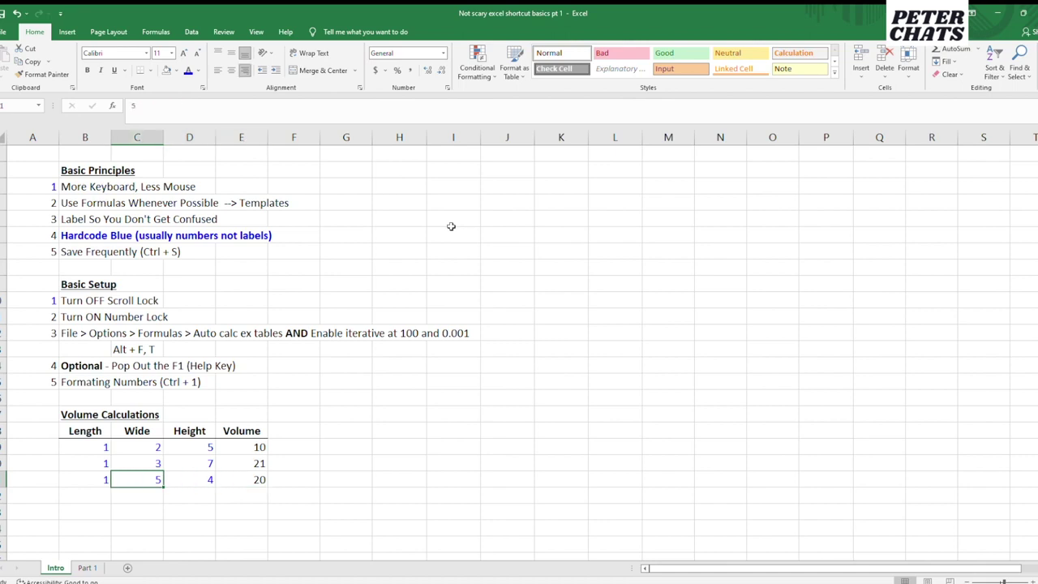
pyautogui.press('Up')
pyautogui.press('Up')
pyautogui.press('Up')
pyautogui.press('Up')
pyautogui.press('Up')
pyautogui.press('Up')
pyautogui.press('Up')
pyautogui.press('Up')
pyautogui.press('Up')
pyautogui.press('Up')
pyautogui.press('Up')
pyautogui.press('Up')
pyautogui.press('Up')
pyautogui.press('Up')
pyautogui.press('Up')
pyautogui.press('Up')
pyautogui.press('Up')
pyautogui.press('Up')
pyautogui.press('Down')
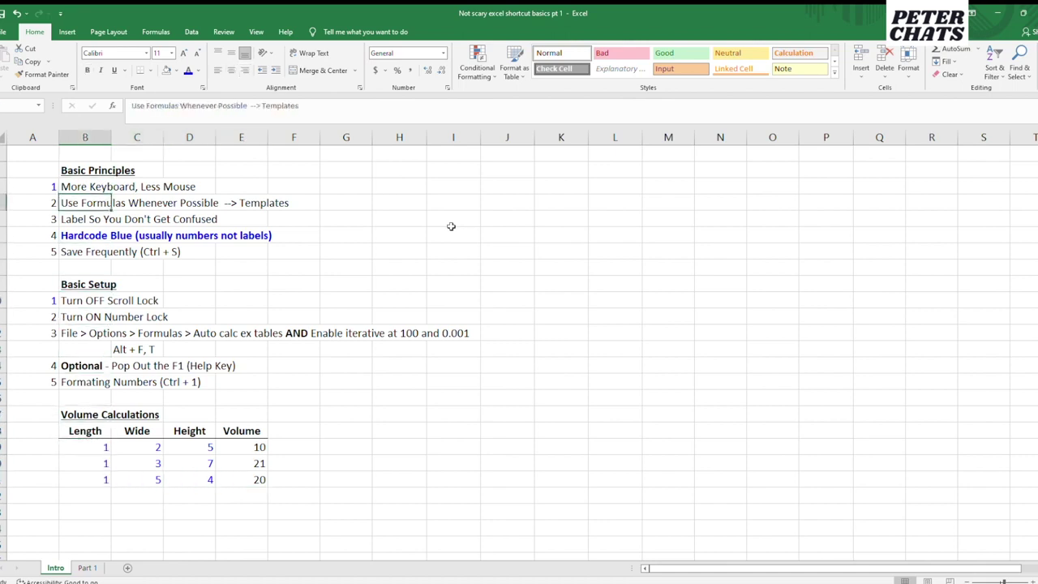
# Examine the Length and Wide column labels and the values beneath them in the Volume Calculations table.
pyautogui.press('Down')
pyautogui.press('Down')
pyautogui.press('Down')
pyautogui.press('Down')
pyautogui.press('Down')
pyautogui.press('Down')
pyautogui.press('Down')
pyautogui.press('Down')
pyautogui.press('Down')
pyautogui.press('Down')
pyautogui.press('Down')
pyautogui.press('Down')
pyautogui.press('Down')
pyautogui.press('Down')
pyautogui.press('Down')
pyautogui.press('Right')
pyautogui.press('Up')
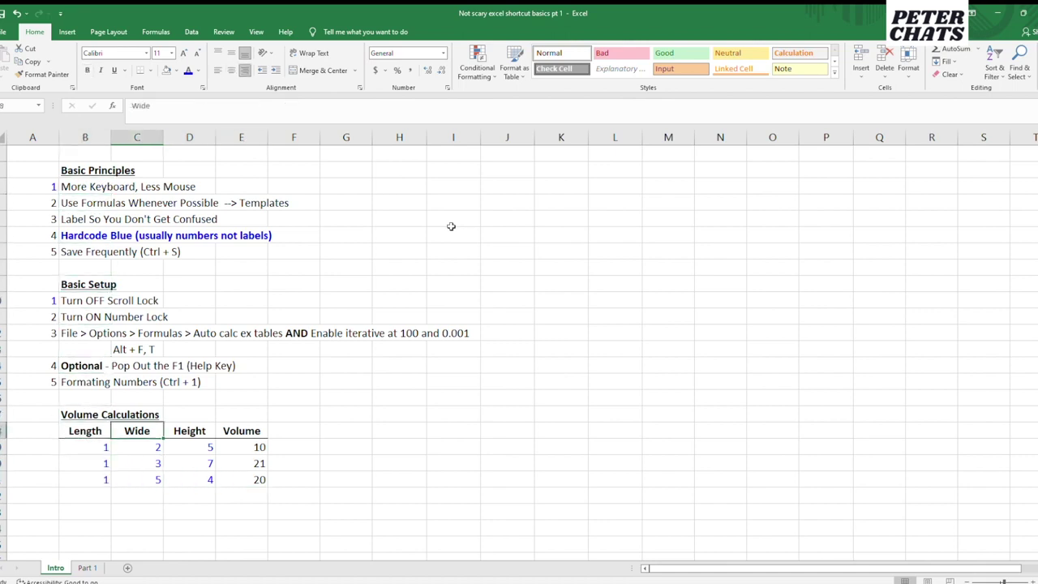
pyautogui.press('Left')
pyautogui.press('Left')
pyautogui.press('Right')
pyautogui.press('Down')
pyautogui.press('Down')
pyautogui.press('Down')
pyautogui.press('Up')
pyautogui.press('Up')
pyautogui.press('Up')
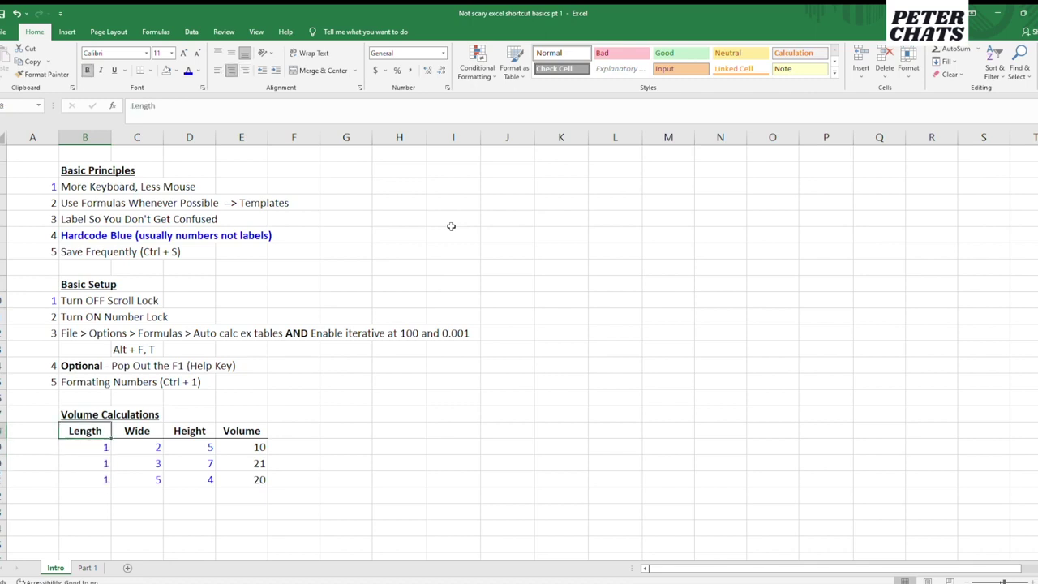
# Compare the hardcoded inputs in the table rows with the Volume formula in the first row.
pyautogui.press('Right')
pyautogui.press('Right')
pyautogui.press('Right')
pyautogui.press('Down')
pyautogui.press('Down')
pyautogui.press('Down')
pyautogui.press('Left')
pyautogui.press('Up')
pyautogui.press('Left')
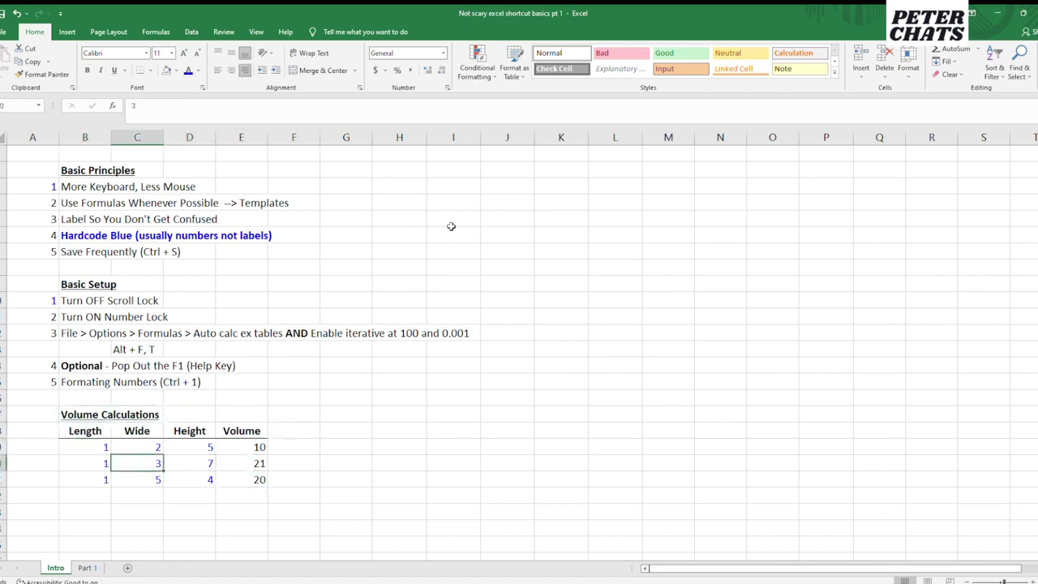
pyautogui.press('Left')
pyautogui.press('Up')
pyautogui.press('Down')
pyautogui.press('Right')
pyautogui.press('Right')
pyautogui.press('Right')
pyautogui.press('Up')
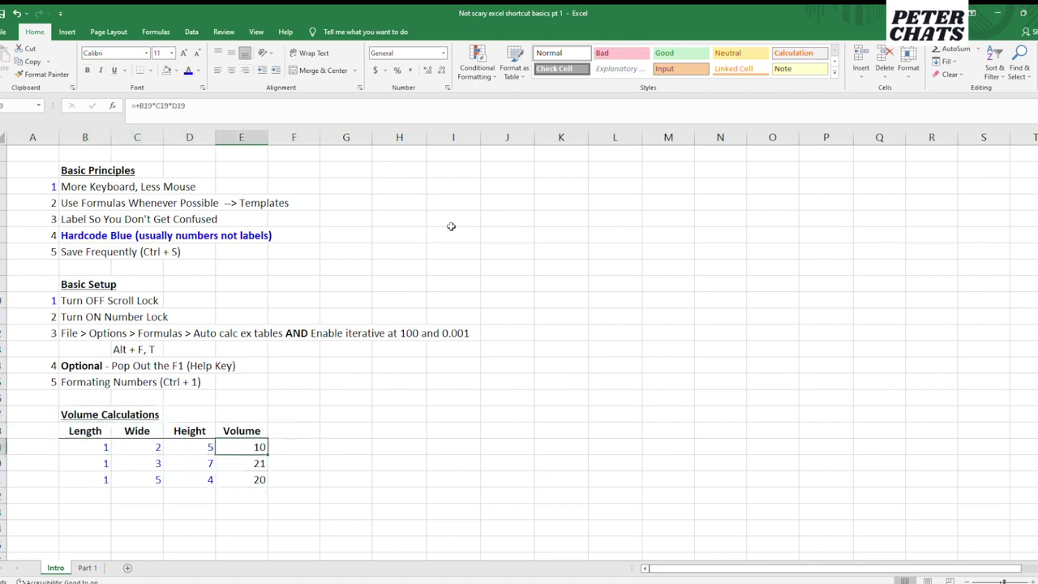
# Review the Hardcode Blue principle in the Basic Principles list.
pyautogui.press('Left')
pyautogui.press('Left')
pyautogui.press('Up')
pyautogui.press('Up')
pyautogui.press('Up')
pyautogui.press('Up')
pyautogui.press('Up')
pyautogui.press('Up')
pyautogui.press('Up')
pyautogui.press('Up')
pyautogui.press('Up')
pyautogui.press('Up')
pyautogui.press('Left')
pyautogui.press('Up')
pyautogui.press('Up')
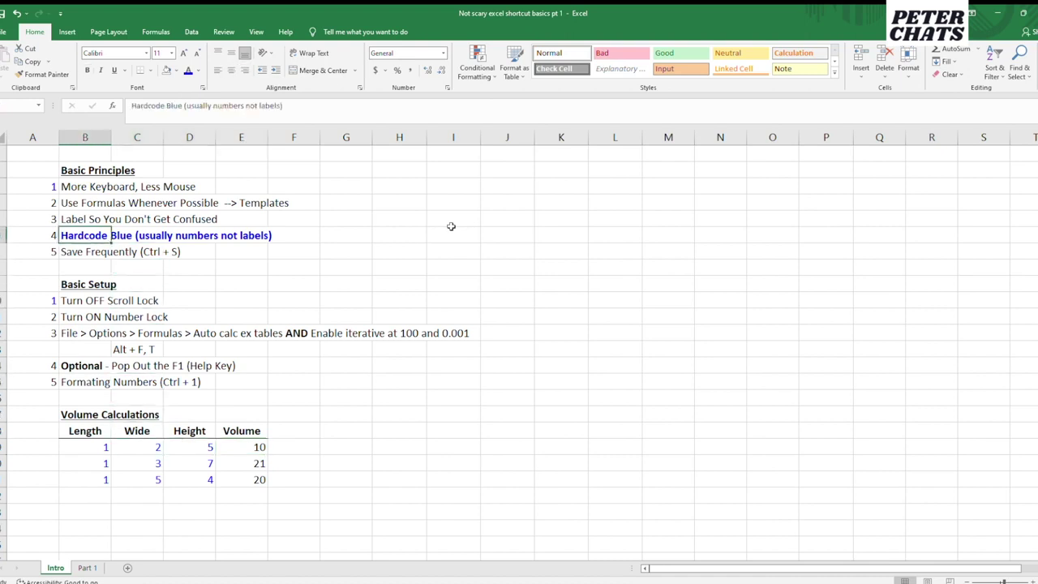
pyautogui.press('Up')
pyautogui.press('Down')
pyautogui.press('Down')
pyautogui.press('Up')
# Look over the first Basic Setup items and return to the Hardcode Blue principle.
pyautogui.press('Down')
pyautogui.press('Down')
pyautogui.press('Down')
pyautogui.press('Down')
pyautogui.press('Down')
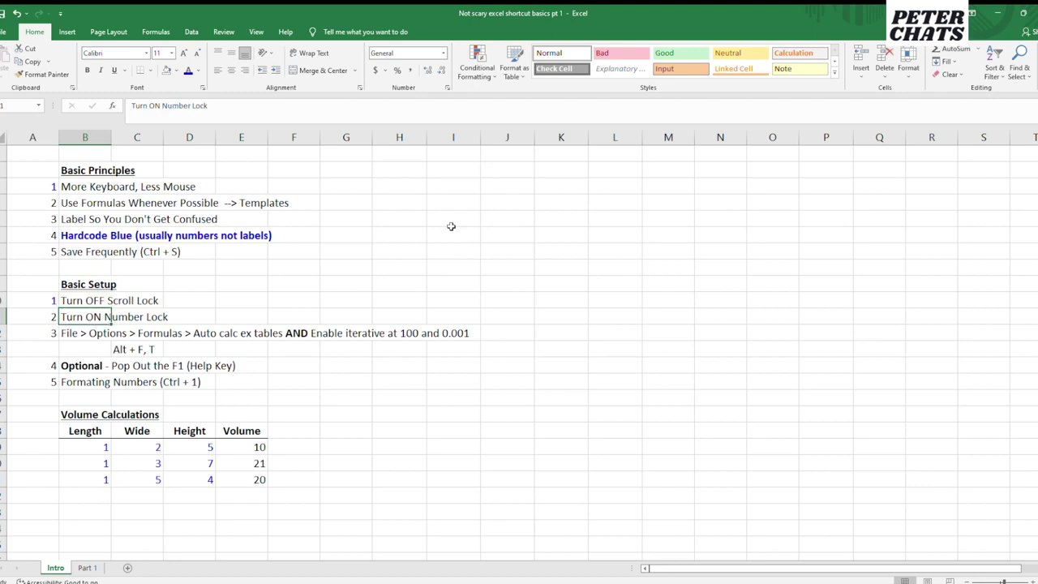
pyautogui.press('Up')
pyautogui.press('Up')
pyautogui.press('Up')
pyautogui.press('Up')
pyautogui.press('Up')
pyautogui.press('Up')
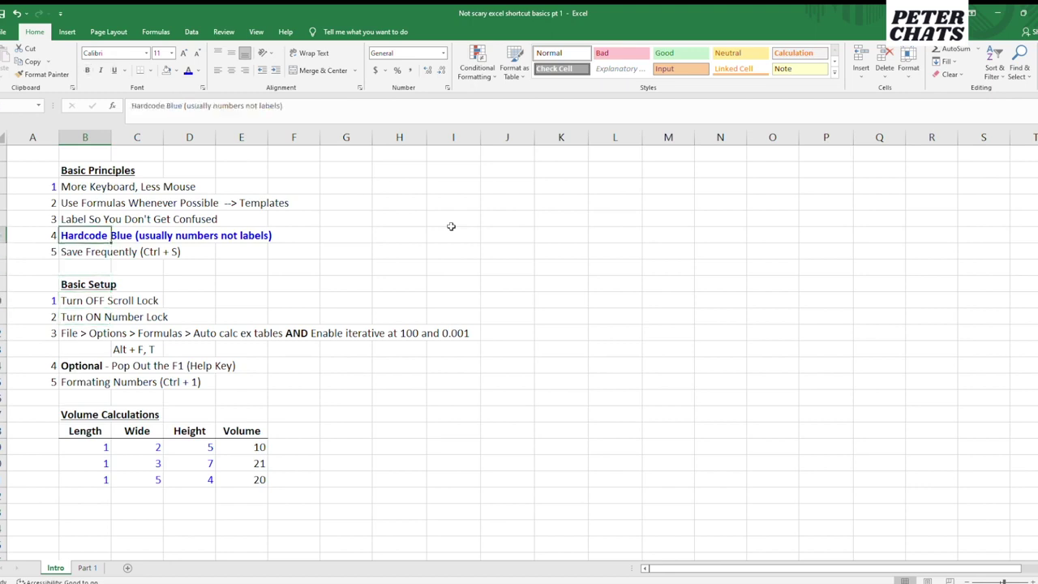
# Examine the blue hardcoded numbers in B19:D21 as an example of the Hardcode Blue principle.
pyautogui.press('Down')
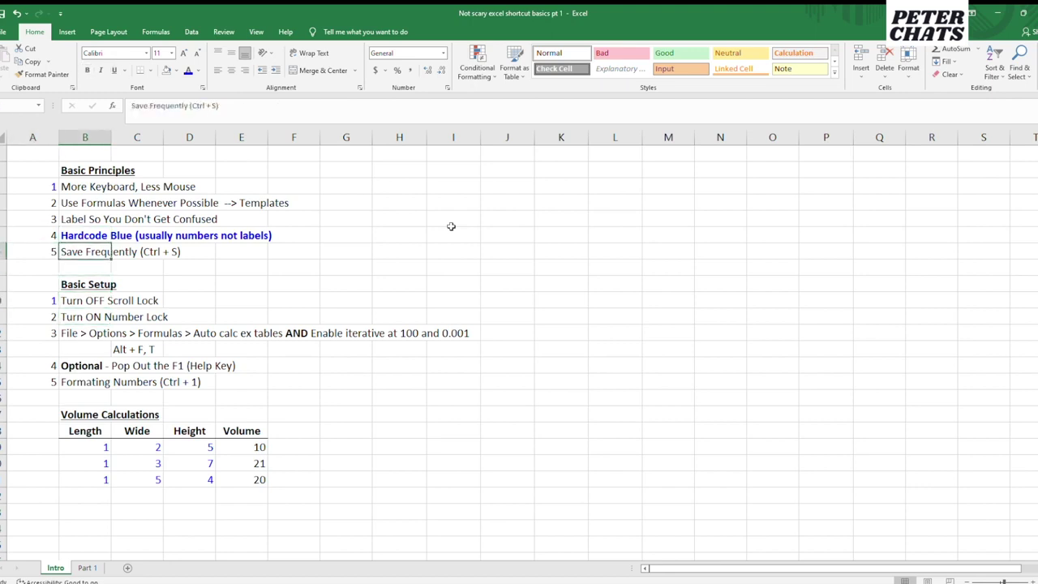
pyautogui.press('Down')
pyautogui.press('Down')
pyautogui.press('Down')
pyautogui.press('Down')
pyautogui.press('Down')
pyautogui.press('Down')
pyautogui.press('Down')
pyautogui.press('Down')
pyautogui.press('Down')
pyautogui.press('Down')
pyautogui.press('Down')
pyautogui.press('Down')
pyautogui.press('Down')
pyautogui.press('Down')
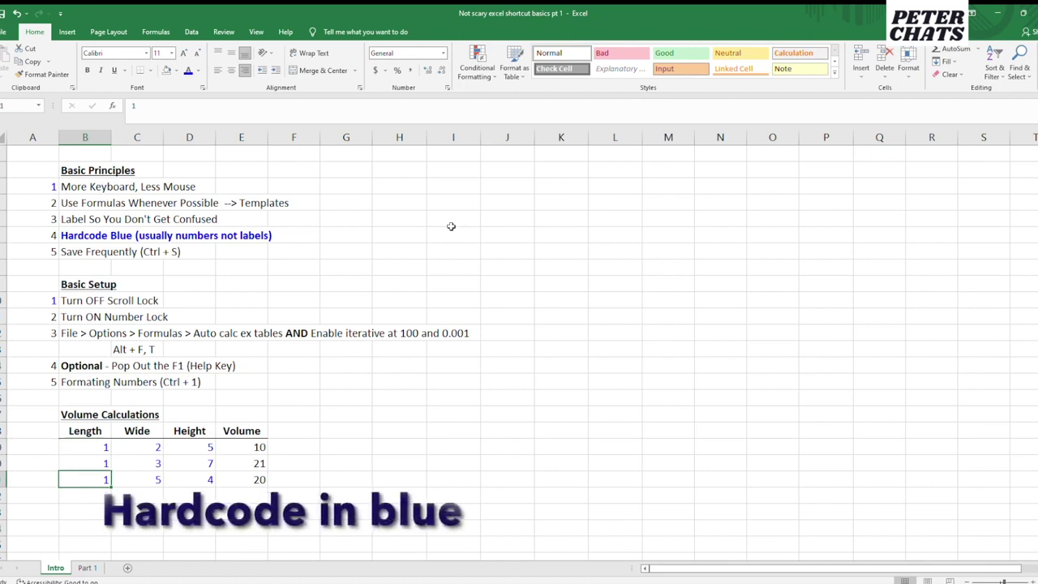
pyautogui.press('Up')
pyautogui.press('Up')
pyautogui.press('Right')
pyautogui.press('Right')
pyautogui.press('Down')
pyautogui.press('Down')
pyautogui.press('Up')
pyautogui.press('Left')
pyautogui.press('Left')
pyautogui.press('Up')
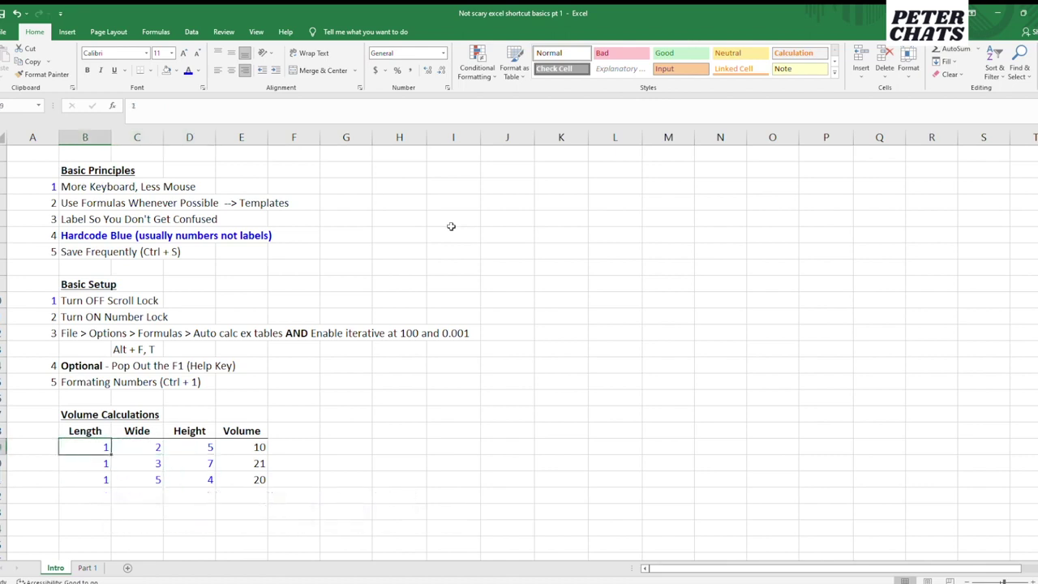
pyautogui.press('Down')
pyautogui.press('Down')
pyautogui.press('Up')
pyautogui.press('Up')
pyautogui.press('Down')
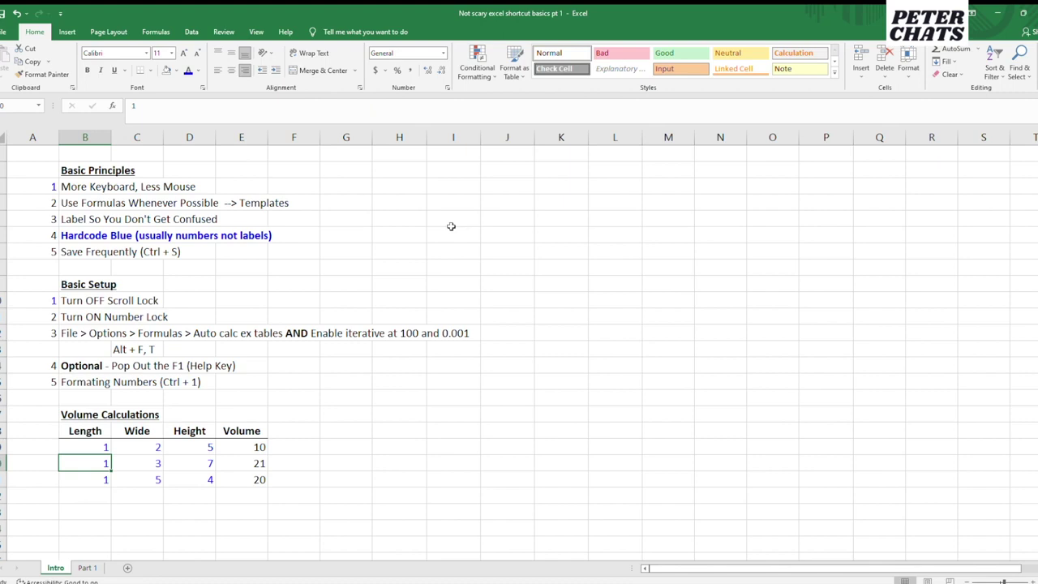
# Check which input cells the Volume formulas in the first and third table rows refer to.
pyautogui.press('Up')
pyautogui.press('Right')
pyautogui.press('Right')
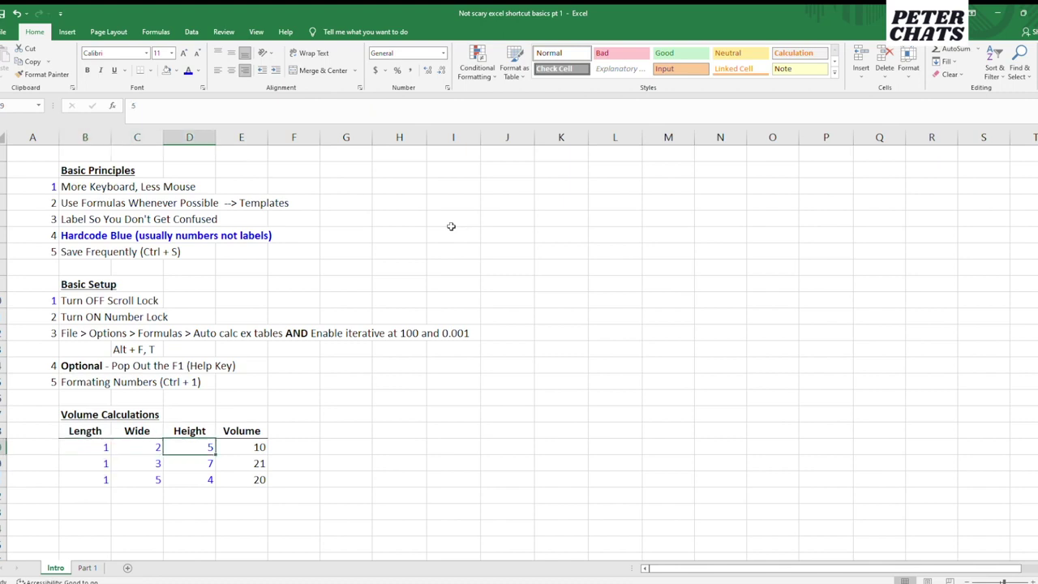
pyautogui.press('Left')
pyautogui.press('Left')
pyautogui.press('Right')
pyautogui.press('Right')
pyautogui.press('Right')
pyautogui.press('F2')
pyautogui.press('Escape')
pyautogui.press('Down')
pyautogui.press('Down')
pyautogui.press('F2')
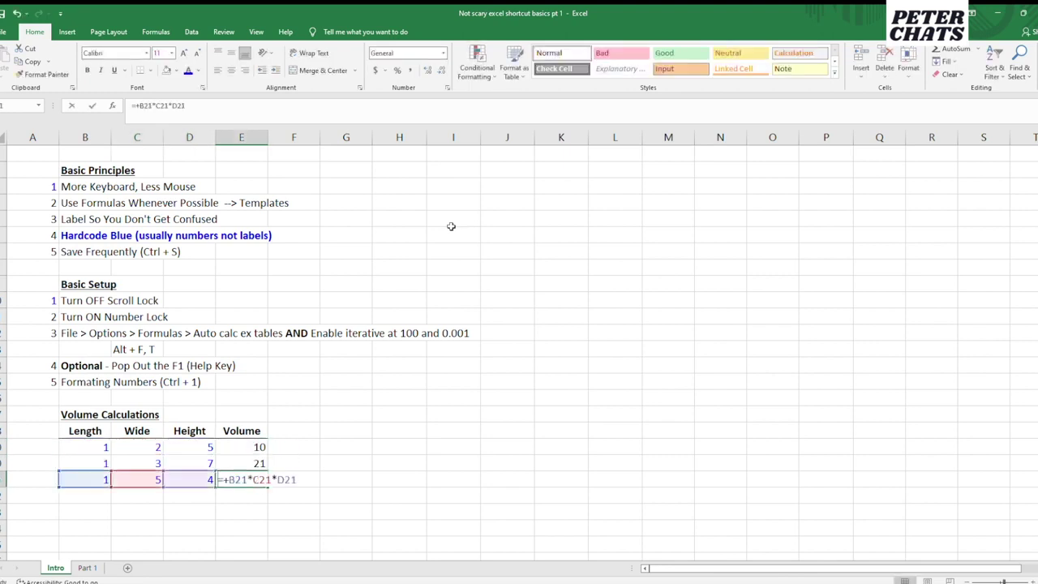
pyautogui.press('Escape')
pyautogui.press('Up')
pyautogui.press('Up')
pyautogui.press('F2')
pyautogui.press('Escape')
# Inspect the blue Length, Wide and Height input cells that feed the Volume formulas.
pyautogui.press('Left')
pyautogui.press('Left')
pyautogui.press('Left')
pyautogui.press('Down')
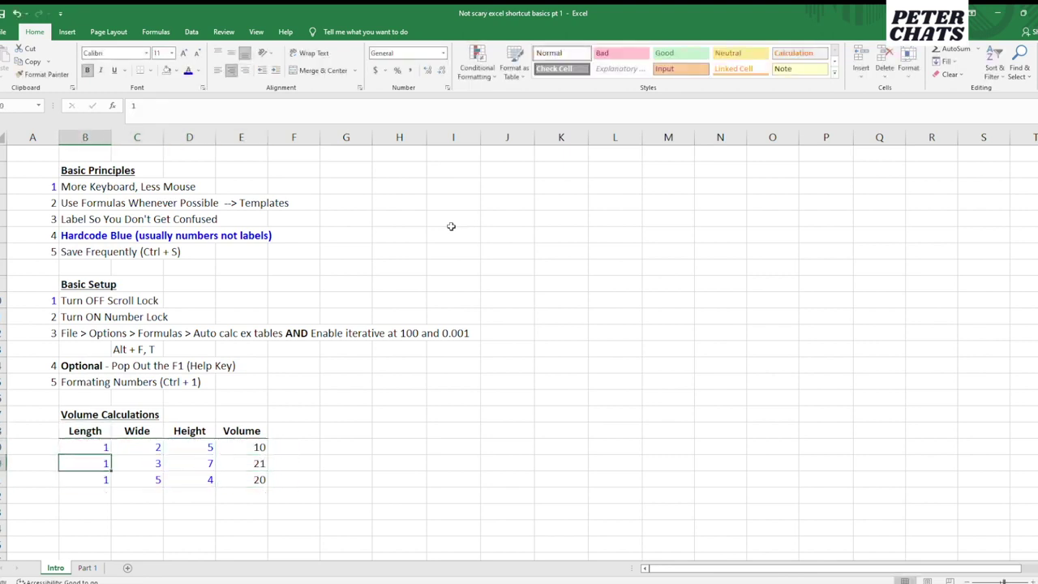
pyautogui.press('Down')
pyautogui.press('Right')
pyautogui.press('Right')
pyautogui.press('Up')
pyautogui.press('Up')
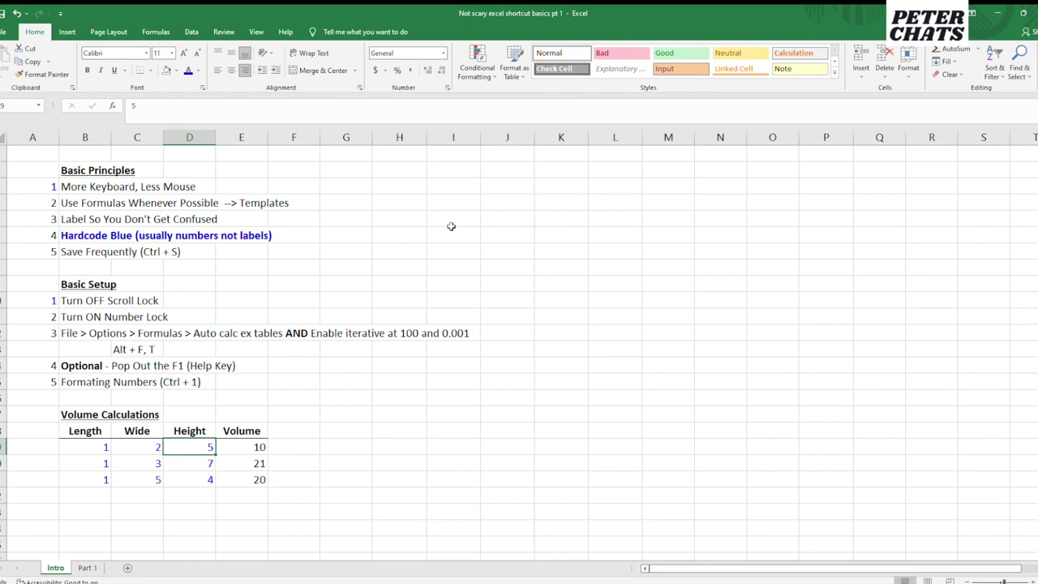
pyautogui.press('Down')
pyautogui.press('Left')
pyautogui.press('Up')
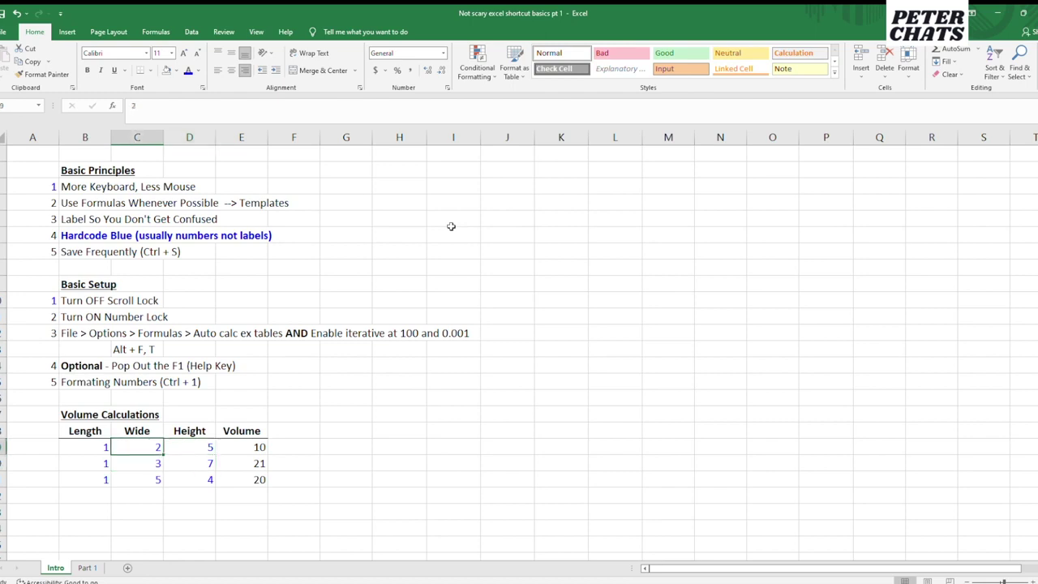
# Inspect the blue input cells in the second table row, checking the contents of Height cell D20.
pyautogui.press('Left')
pyautogui.press('Down')
pyautogui.press('Right')
pyautogui.press('Right')
pyautogui.press('Up')
pyautogui.press('Down')
pyautogui.press('F2')
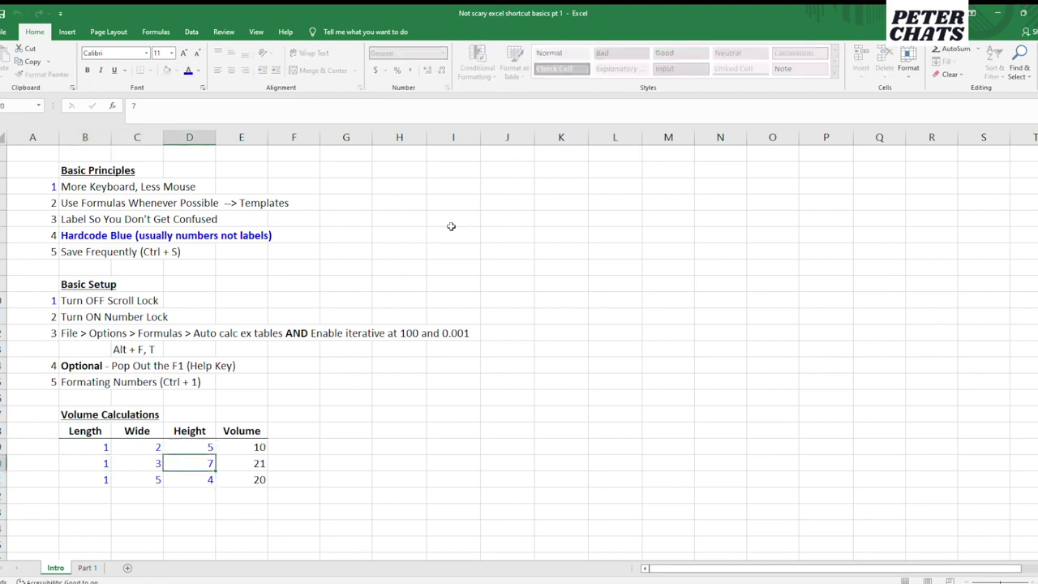
pyautogui.press('Escape')
# Check which input cells the Volume formulas in E19, E20 and E21 refer to.
pyautogui.press('Up')
pyautogui.press('Right')
pyautogui.press('F2')
pyautogui.press('Return')
pyautogui.press('Down')
pyautogui.press('F2')
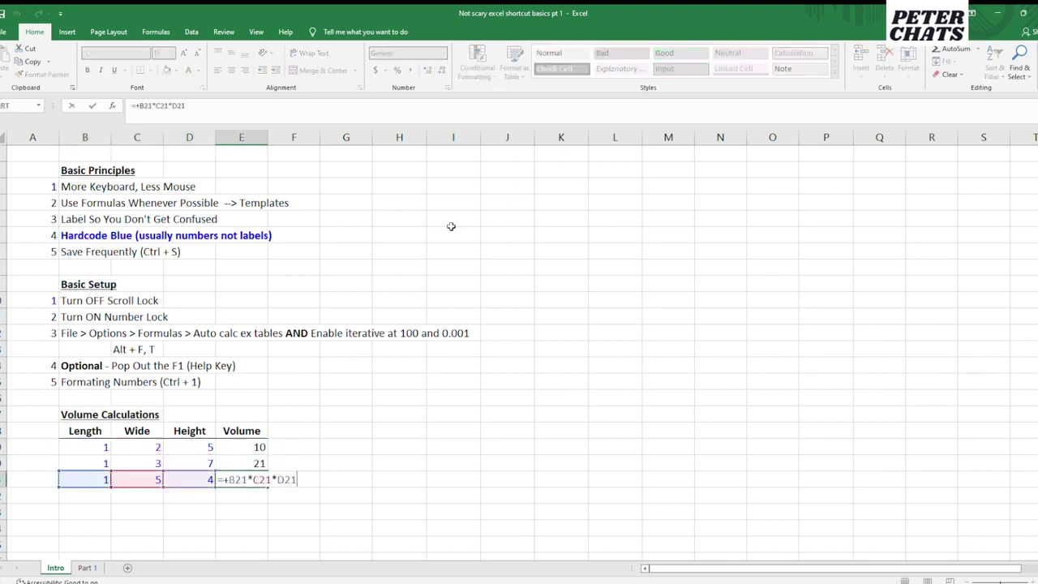
pyautogui.press('Escape')
pyautogui.press('Up')
pyautogui.press('Up')
pyautogui.press('Down')
pyautogui.press('Down')
pyautogui.press('F2')
pyautogui.press('Escape')
pyautogui.press('Up')
pyautogui.press('F2')
pyautogui.press('Escape')
pyautogui.press('Up')
pyautogui.press('F2')
pyautogui.press('Escape')
pyautogui.press('F2')
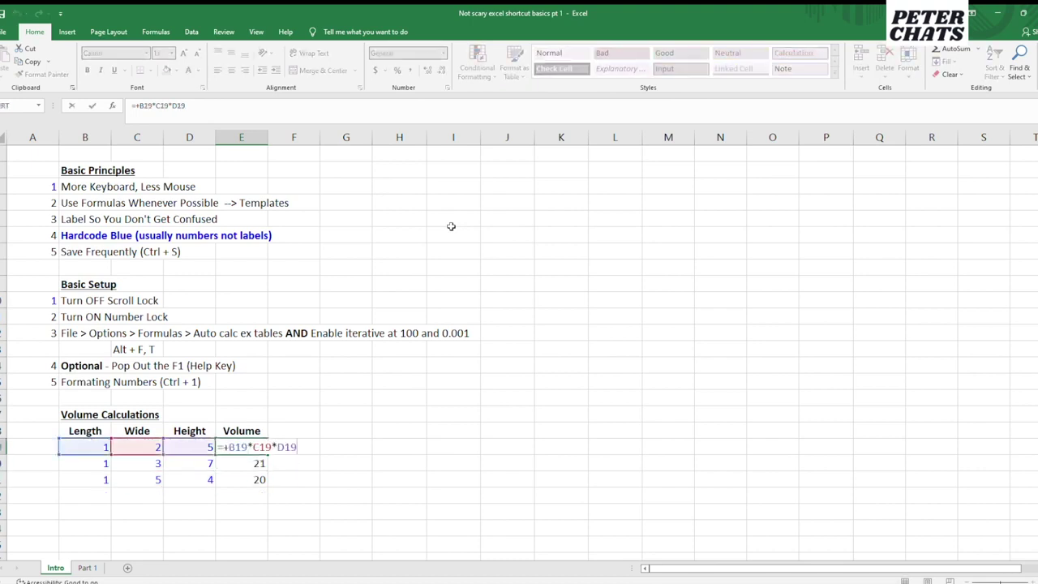
pyautogui.press('Escape')
# Go back to the Hardcode Blue principle and review its note "usually numbers not labels".
pyautogui.press('Left')
pyautogui.press('Left')
pyautogui.press('Left')
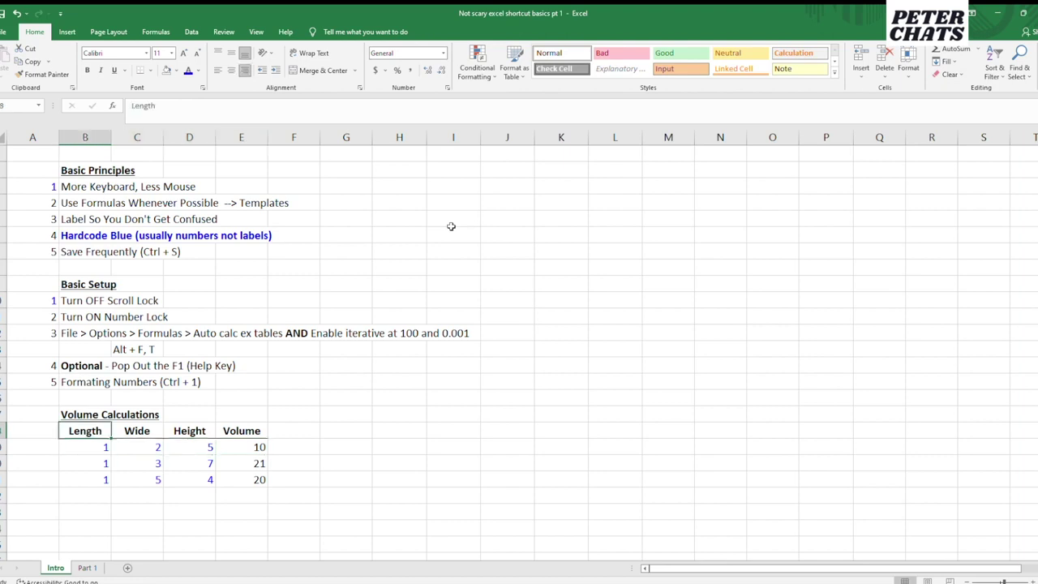
pyautogui.press('Up')
pyautogui.press('Up')
pyautogui.press('Up')
pyautogui.press('Up')
pyautogui.press('Up')
pyautogui.press('Up')
pyautogui.press('Up')
pyautogui.press('Up')
pyautogui.press('Up')
pyautogui.press('Up')
pyautogui.press('Up')
pyautogui.press('Up')
pyautogui.press('Up')
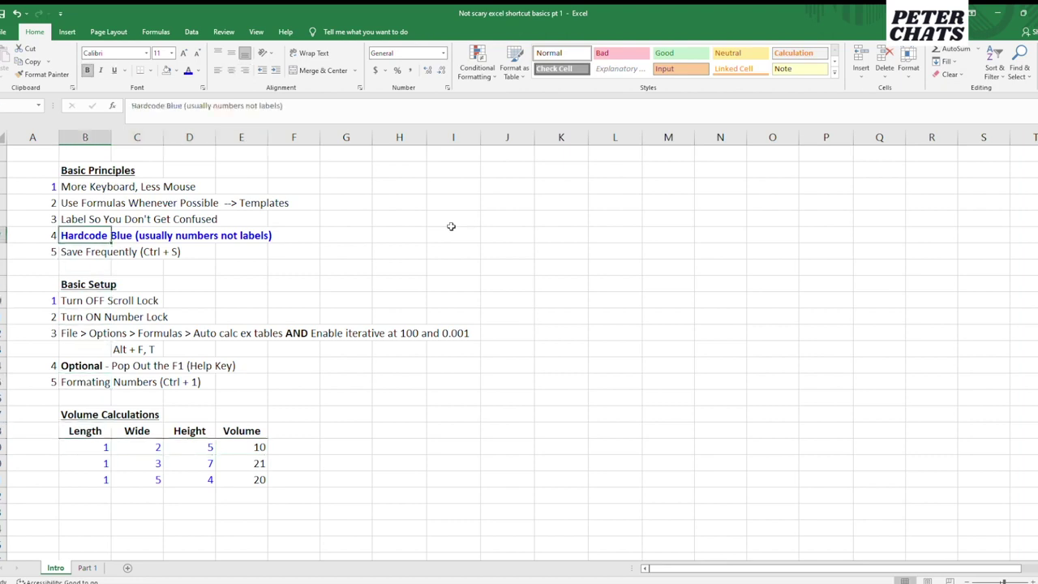
pyautogui.press('Right')
pyautogui.press('Right')
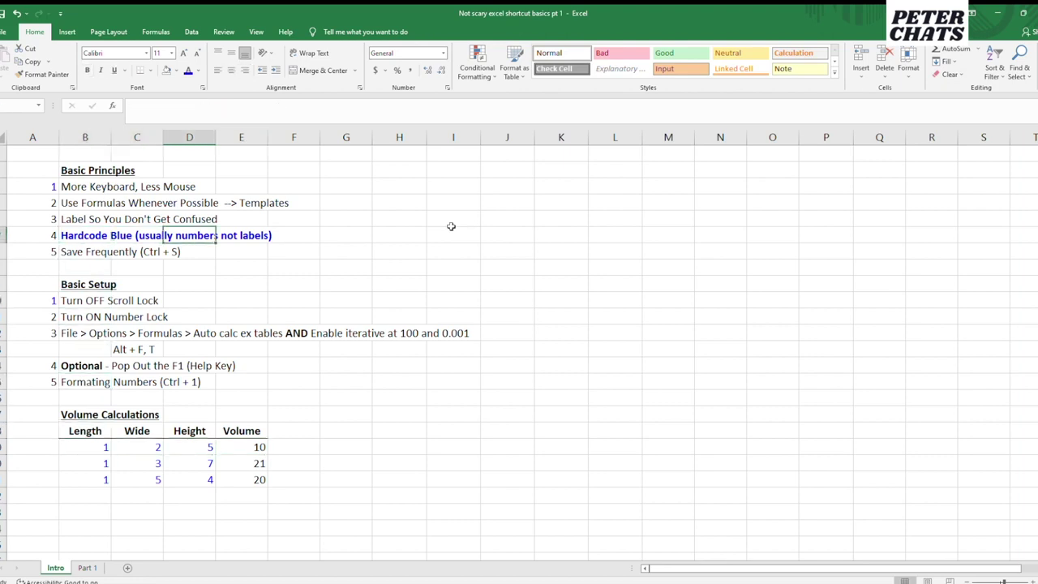
# Examine the Volume Calculations title and its column headings as examples of labels.
pyautogui.press('Down')
pyautogui.press('Down')
pyautogui.press('Down')
pyautogui.press('Down')
pyautogui.press('Down')
pyautogui.press('Down')
pyautogui.press('Down')
pyautogui.press('Down')
pyautogui.press('Down')
pyautogui.press('Down')
pyautogui.press('Down')
pyautogui.press('Left')
pyautogui.press('Left')
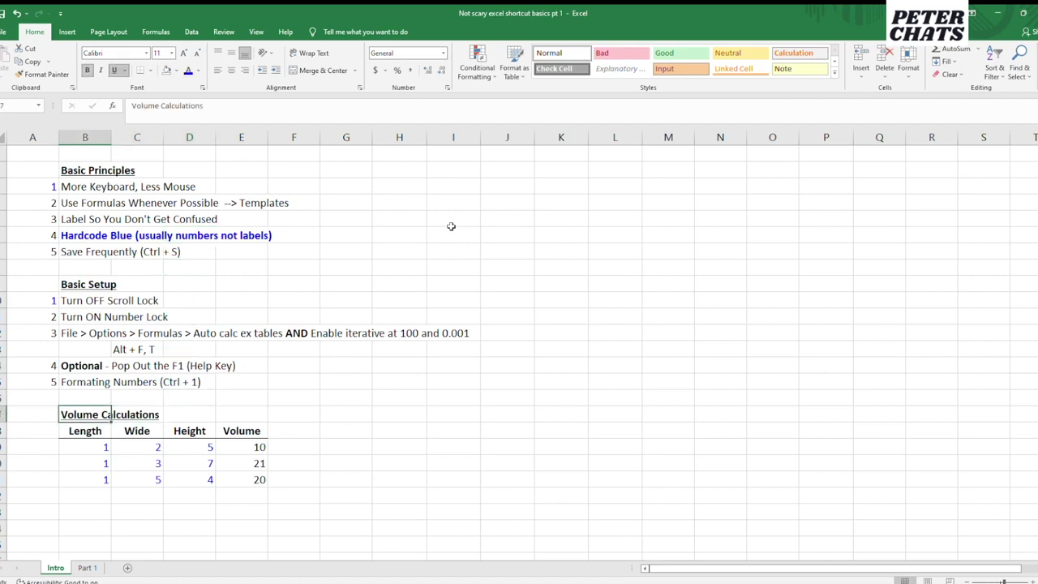
pyautogui.press('Down')
pyautogui.press('Right')
pyautogui.press('Right')
pyautogui.press('Right')
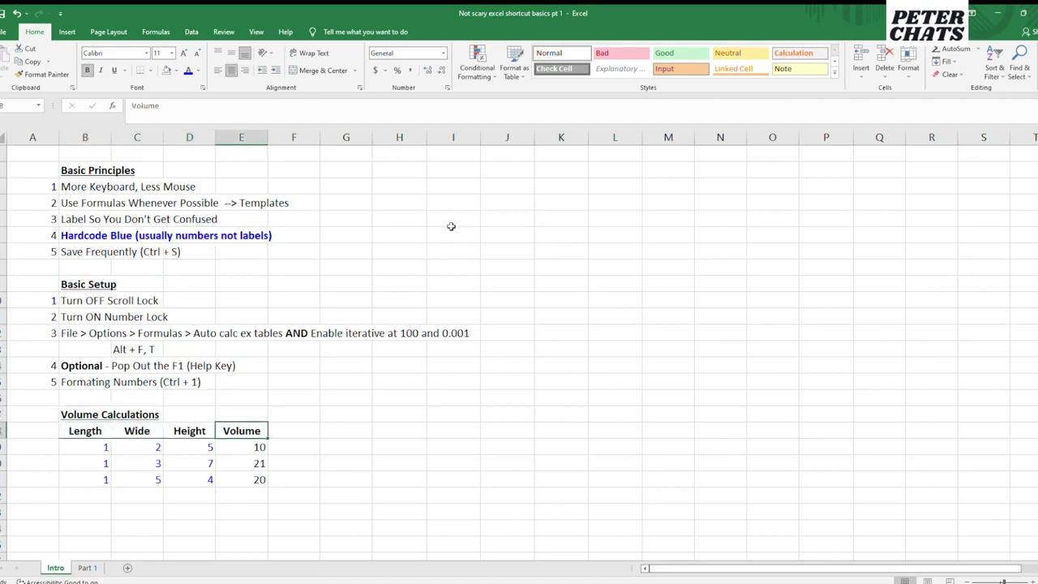
# Return to the last items of the Basic Principles list to compare them with the table labels.
pyautogui.press('Left')
pyautogui.press('Up')
pyautogui.press('Up')
pyautogui.press('Up')
pyautogui.press('Up')
pyautogui.press('Up')
pyautogui.press('Up')
pyautogui.press('Up')
pyautogui.press('Up')
pyautogui.press('Up')
pyautogui.press('Up')
pyautogui.press('Up')
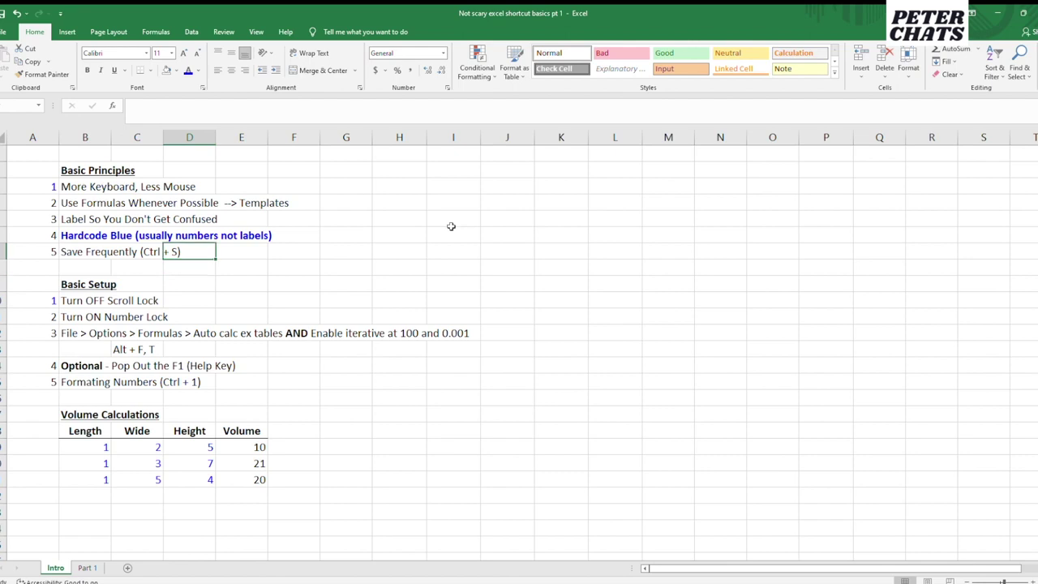
# Inspect the text of the Length heading and the Volume Calculations title, along with the other column headings.
pyautogui.press('Left')
pyautogui.press('Down')
pyautogui.press('Down')
pyautogui.press('Down')
pyautogui.press('Down')
pyautogui.press('Down')
pyautogui.press('Down')
pyautogui.press('Down')
pyautogui.press('Down')
pyautogui.press('Down')
pyautogui.press('Down')
pyautogui.press('Down')
pyautogui.press('Left')
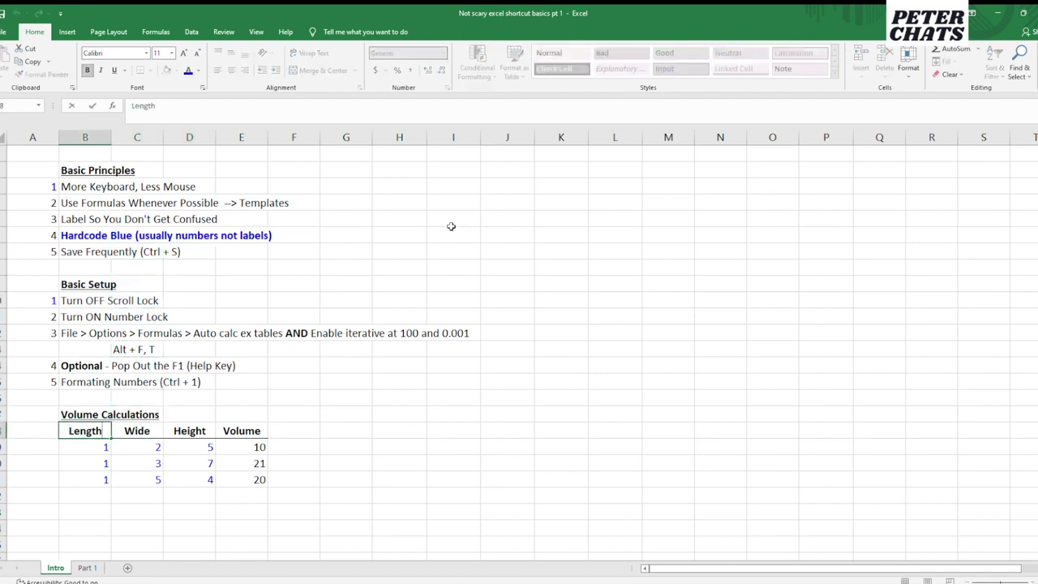
pyautogui.press('Right')
pyautogui.press('Right')
pyautogui.press('Right')
pyautogui.press('Left')
pyautogui.press('Left')
pyautogui.press('Left')
pyautogui.press('Up')
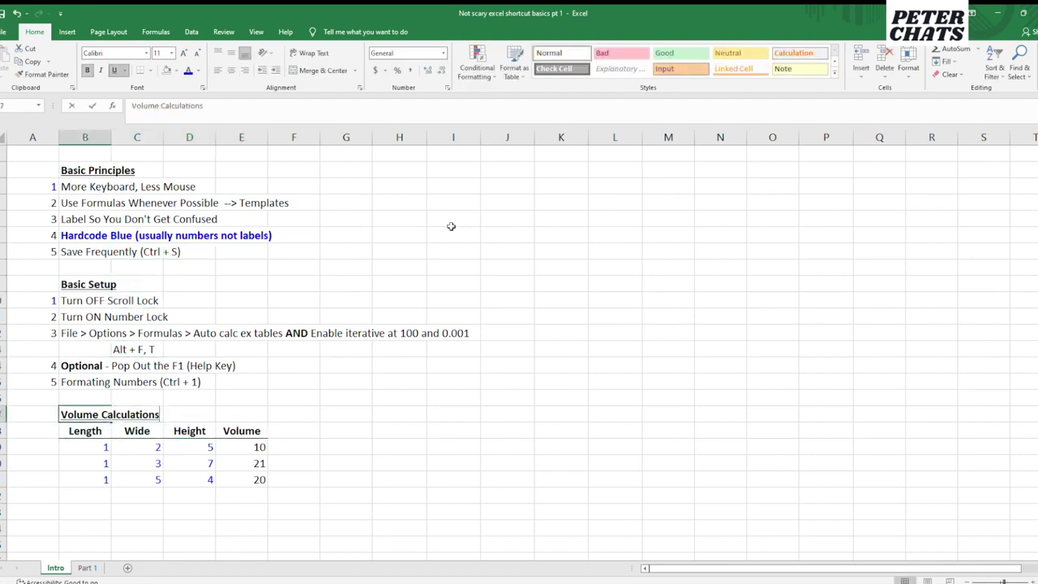
# Check the text of the Wide heading and look across the heading row from Length to Volume.
pyautogui.press('Down')
pyautogui.press('Right')
pyautogui.press('F2')
pyautogui.press('Escape')
pyautogui.press('Right')
pyautogui.press('Right')
pyautogui.press('Left')
pyautogui.press('Left')
pyautogui.press('Left')
pyautogui.press('Up')
pyautogui.press('Down')
pyautogui.press('Right')
pyautogui.press('Right')
pyautogui.press('Right')
pyautogui.press('Left')
pyautogui.press('Left')
pyautogui.press('Up')
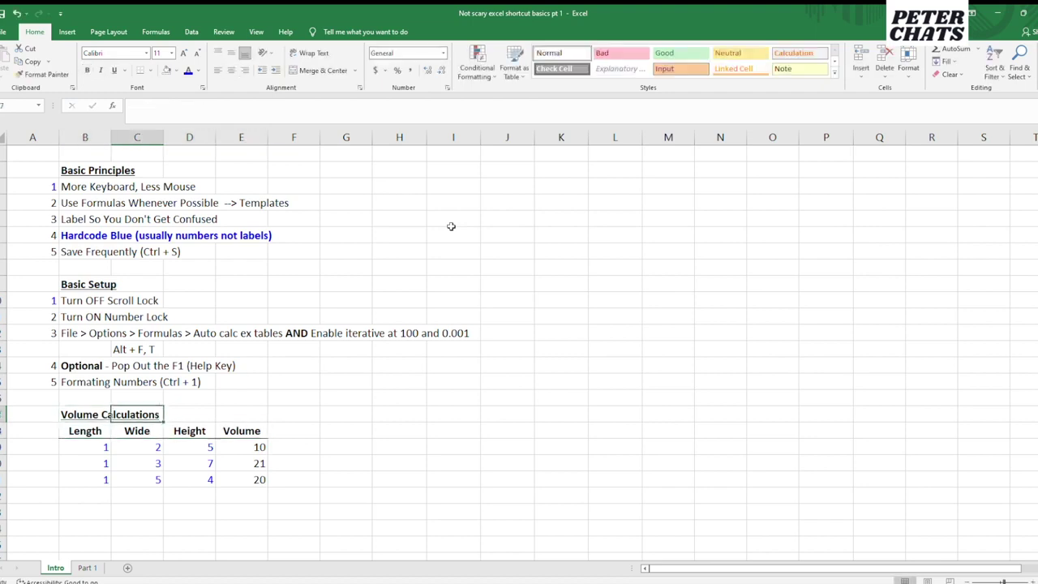
# Return to the Hardcode Blue principle in the Basic Principles list.
pyautogui.press('Left')
pyautogui.press('Up')
pyautogui.press('Up')
pyautogui.press('Up')
pyautogui.press('Up')
pyautogui.press('Up')
pyautogui.press('Up')
pyautogui.press('Up')
pyautogui.press('Up')
pyautogui.press('Up')
pyautogui.press('Up')
pyautogui.press('Up')
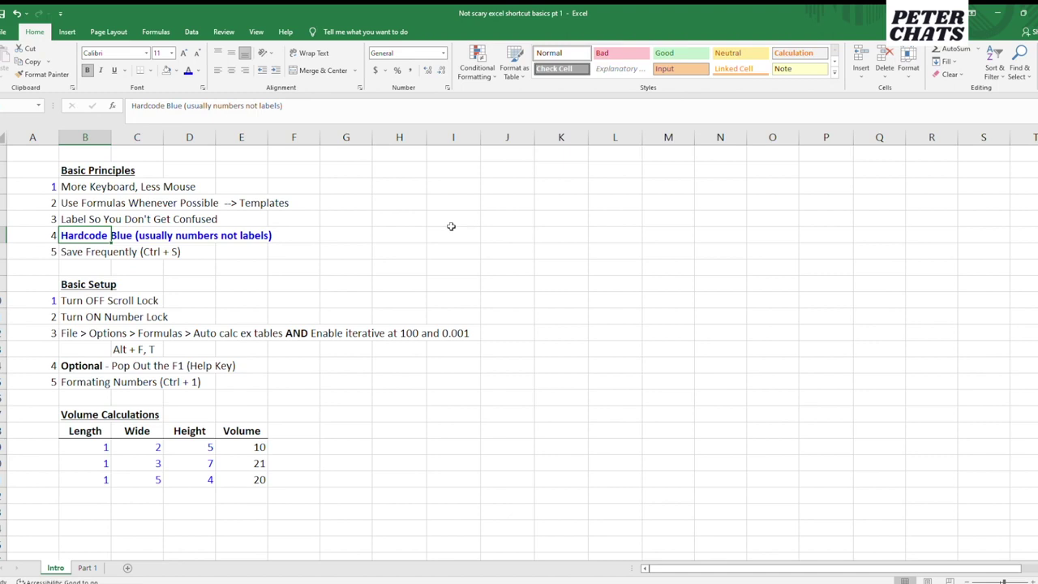
# Examine the Length, Wide and Height headings against the Hardcode Blue principle.
pyautogui.press('Down')
pyautogui.press('Down')
pyautogui.press('Down')
pyautogui.press('Down')
pyautogui.press('Down')
pyautogui.press('Down')
pyautogui.press('Down')
pyautogui.press('Down')
pyautogui.press('Down')
pyautogui.press('Down')
pyautogui.press('Down')
pyautogui.press('Down')
pyautogui.press('Right')
pyautogui.press('Right')
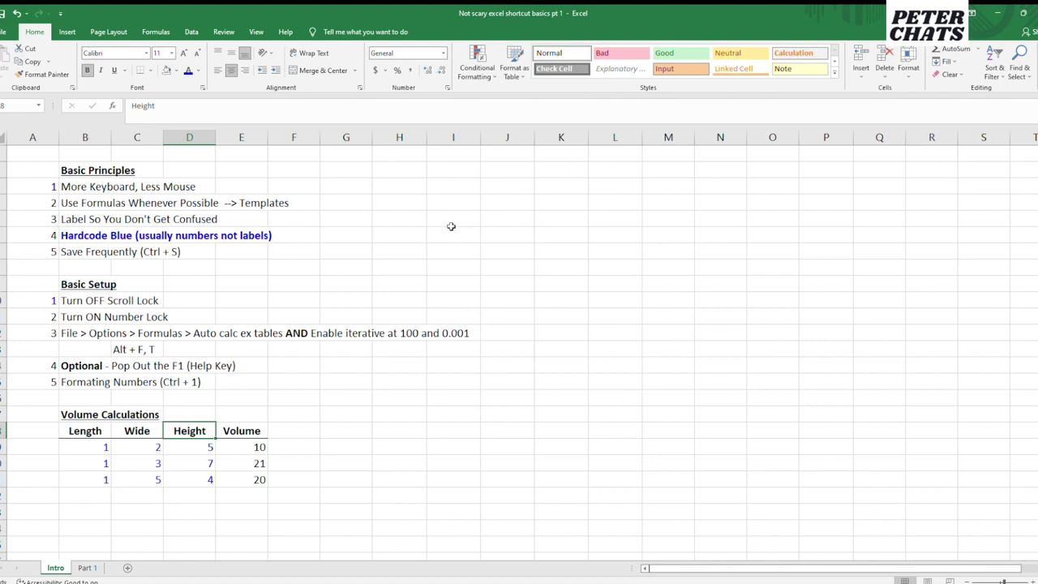
pyautogui.press('Left')
pyautogui.press('Left')
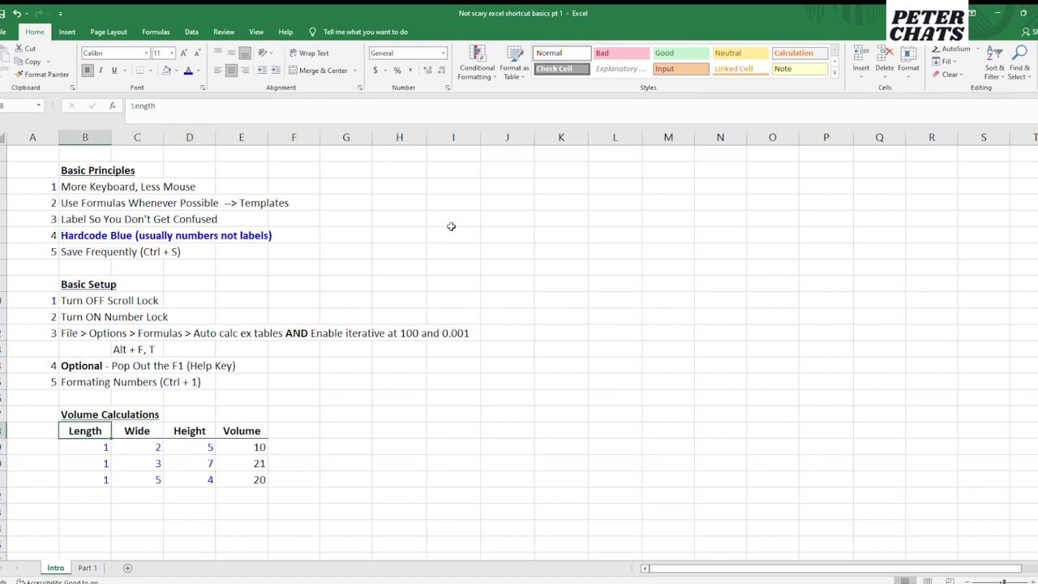
# Go back up from the Length heading to the Hardcode Blue principle.
pyautogui.press('Up')
pyautogui.press('Up')
pyautogui.press('Up')
pyautogui.press('Up')
pyautogui.press('Up')
pyautogui.press('Up')
pyautogui.press('Up')
pyautogui.press('Up')
pyautogui.press('Up')
pyautogui.press('Up')
pyautogui.press('Up')
pyautogui.press('Up')
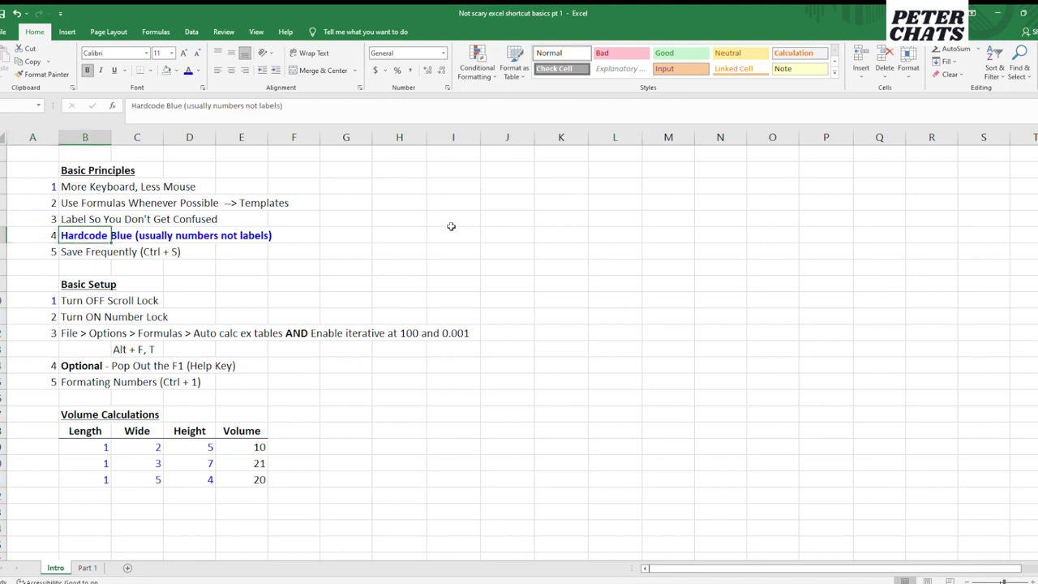
# Move on to the Save Frequently principle and select the empty cell E8 below it.
pyautogui.press('Down')
pyautogui.press('Right')
pyautogui.press('Right')
pyautogui.press('Right')
pyautogui.press('Down')
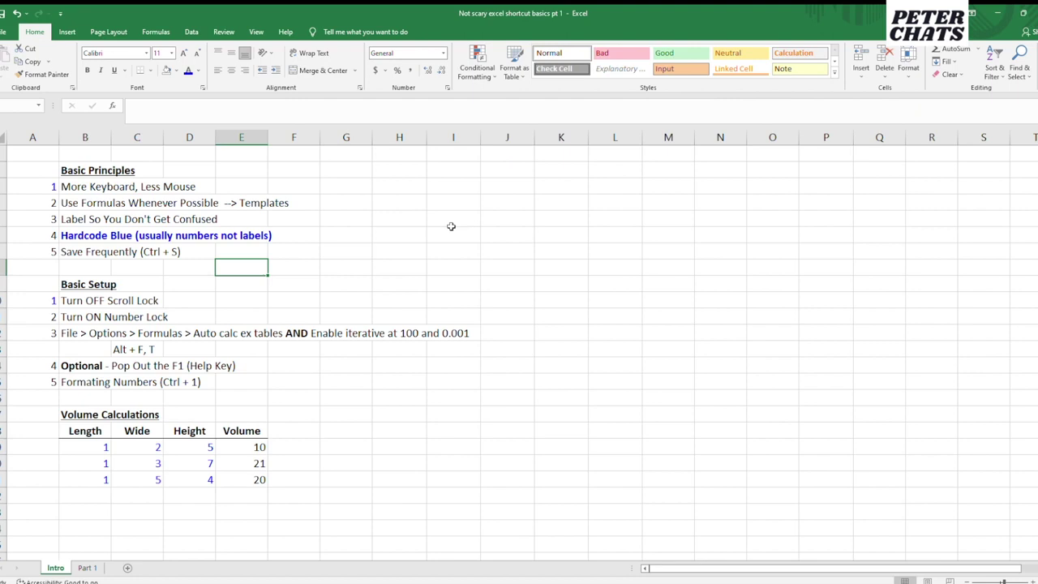
# Return to the Save Frequently principle in the Basic Principles list.
pyautogui.press('Left')
pyautogui.press('Left')
pyautogui.press('Up')
pyautogui.press('Left')
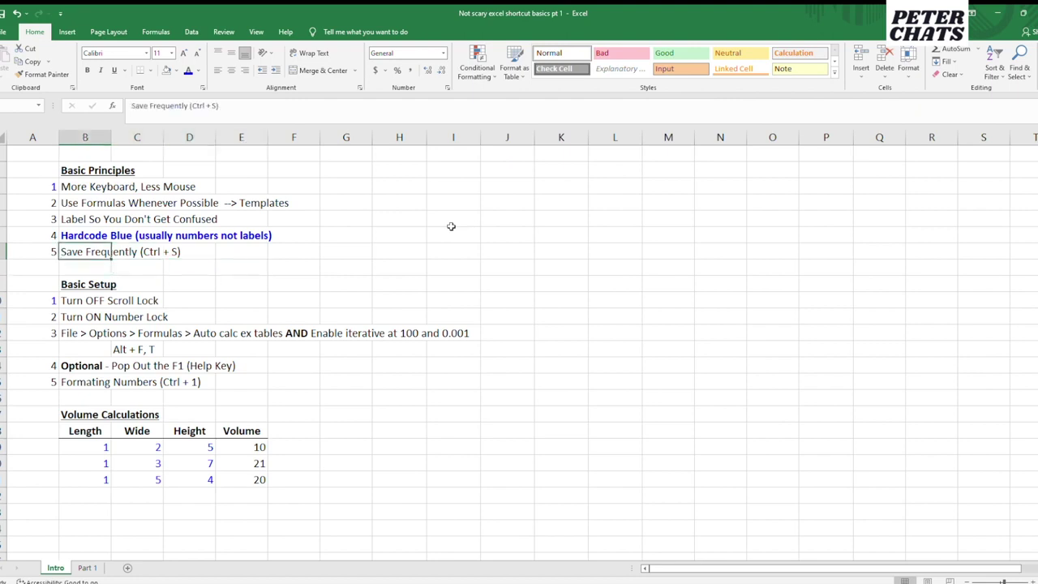
# Move on to the Turn OFF Scroll Lock item under Basic Setup and select the empty cell E10 beside it.
pyautogui.press('Down')
pyautogui.press('Down')
pyautogui.press('Down')
pyautogui.press('Up')
pyautogui.press('Up')
pyautogui.press('Up')
pyautogui.press('Down')
pyautogui.press('Down')
pyautogui.press('Down')
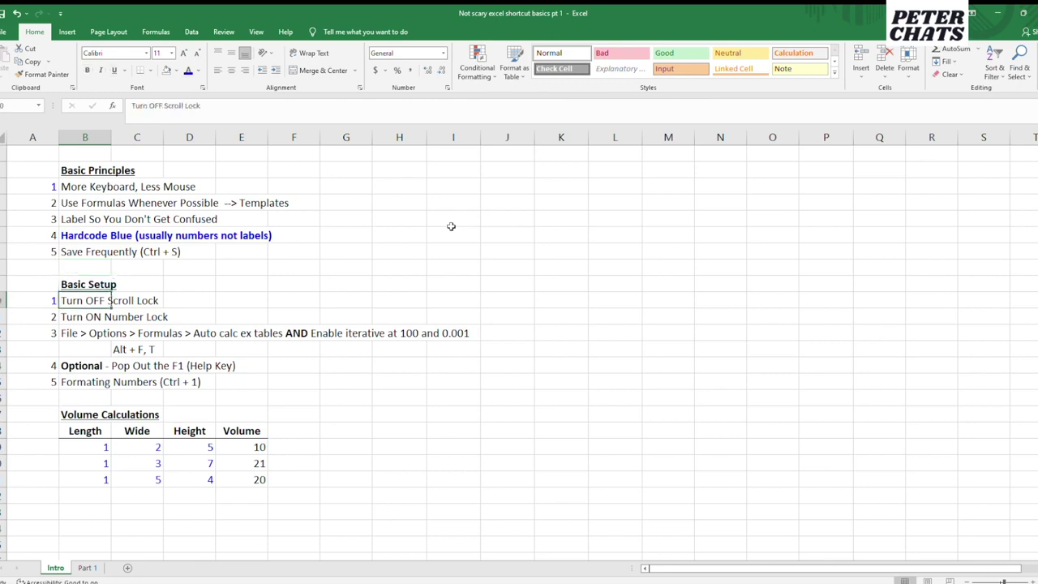
pyautogui.press('Down')
pyautogui.press('Up')
pyautogui.press('Right')
pyautogui.press('Right')
pyautogui.press('Right')
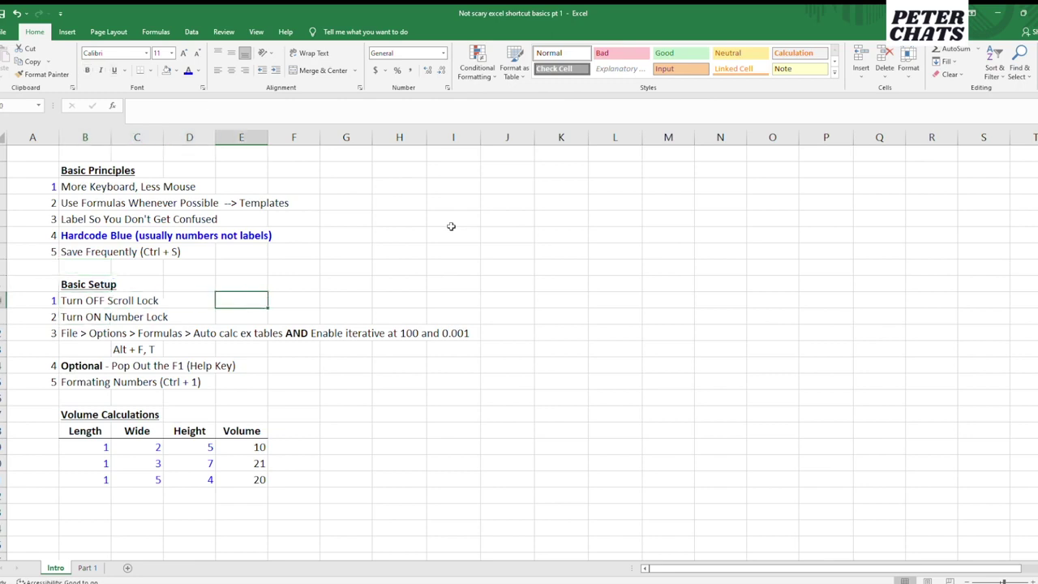
# Turn on Scroll Lock, scroll the sheet around while E10 stays selected, and turn Scroll Lock back off.
pyautogui.press('Scroll_Lock')
pyautogui.press('Down')
pyautogui.press('Up')
pyautogui.press('Down')
pyautogui.press('Up')
pyautogui.press('Down')
pyautogui.press('Right')
pyautogui.press('Down')
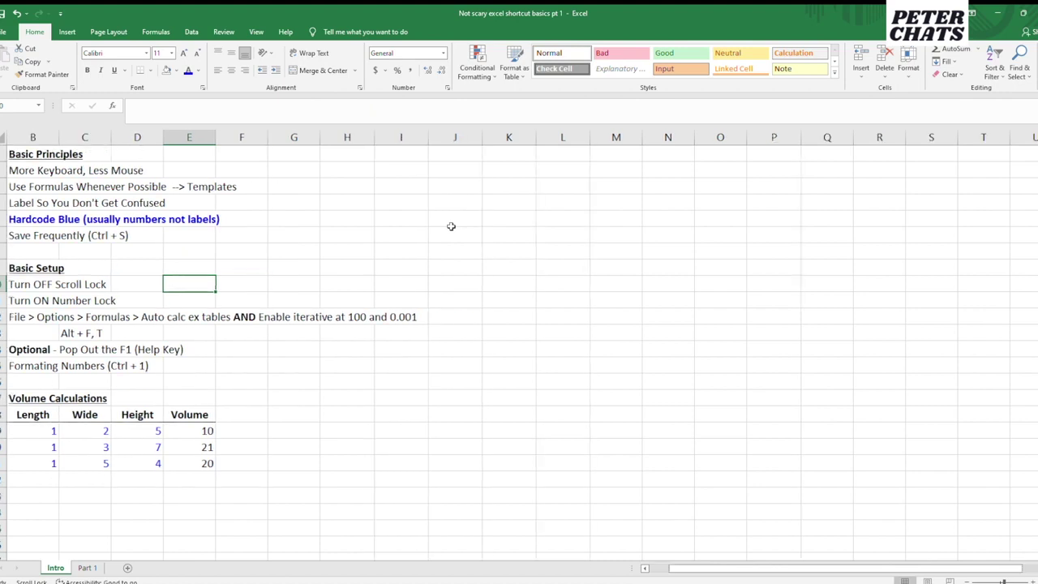
pyautogui.press('Up')
pyautogui.press('Up')
pyautogui.press('Left')
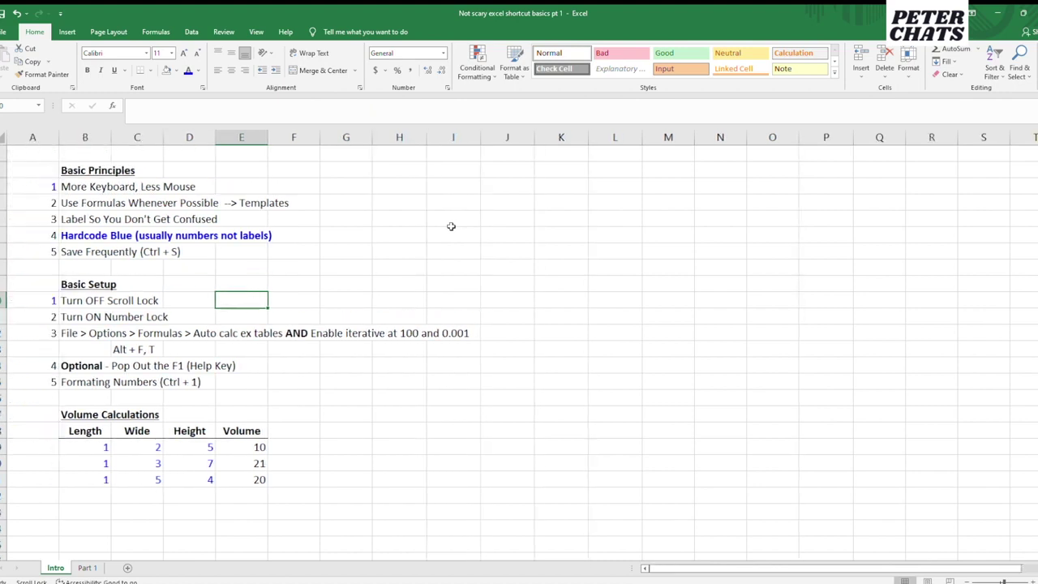
pyautogui.press('Scroll_Lock')
# Check cell-by-cell movement with Scroll Lock off in the empty cells beside the Basic Setup list.
pyautogui.press('Right')
pyautogui.press('Right')
pyautogui.press('Up')
pyautogui.press('Up')
pyautogui.press('Down')
pyautogui.press('Down')
pyautogui.press('Down')
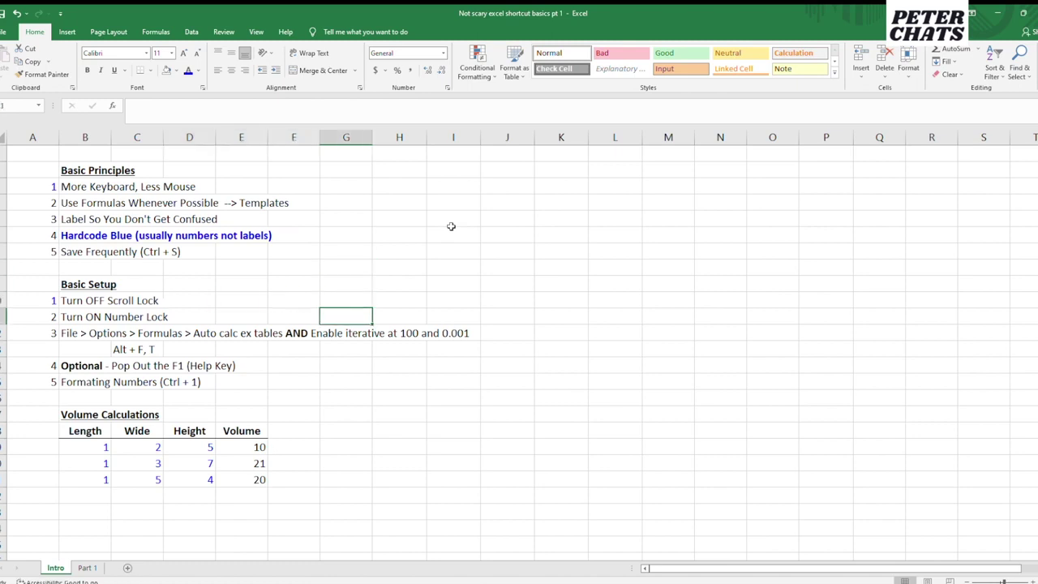
pyautogui.press('Left')
pyautogui.press('Up')
pyautogui.press('Up')
pyautogui.press('Right')
pyautogui.press('Down')
pyautogui.press('Down')
pyautogui.press('Right')
pyautogui.press('Left')
pyautogui.press('Left')
pyautogui.press('Left')
pyautogui.press('Up')
pyautogui.press('Up')
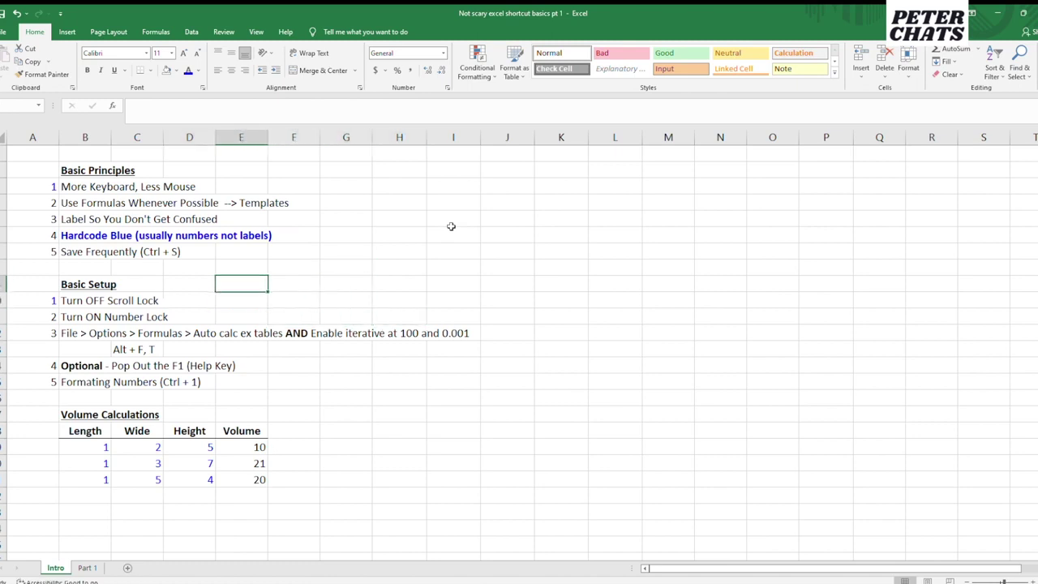
pyautogui.press('Right')
pyautogui.press('Left')
pyautogui.press('Down')
pyautogui.press('Right')
pyautogui.press('Right')
pyautogui.press('Left')
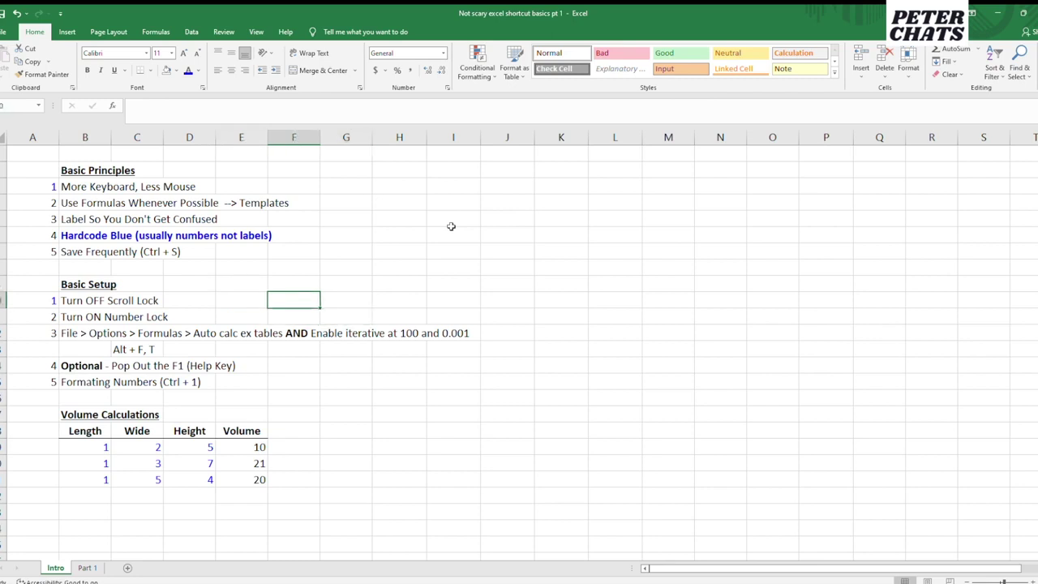
# Move on to the Turn ON Number Lock item in the Basic Setup list.
pyautogui.press('Up')
pyautogui.press('Left')
pyautogui.press('Down')
pyautogui.press('Left')
pyautogui.press('Down')
pyautogui.press('Left')
pyautogui.press('Left')
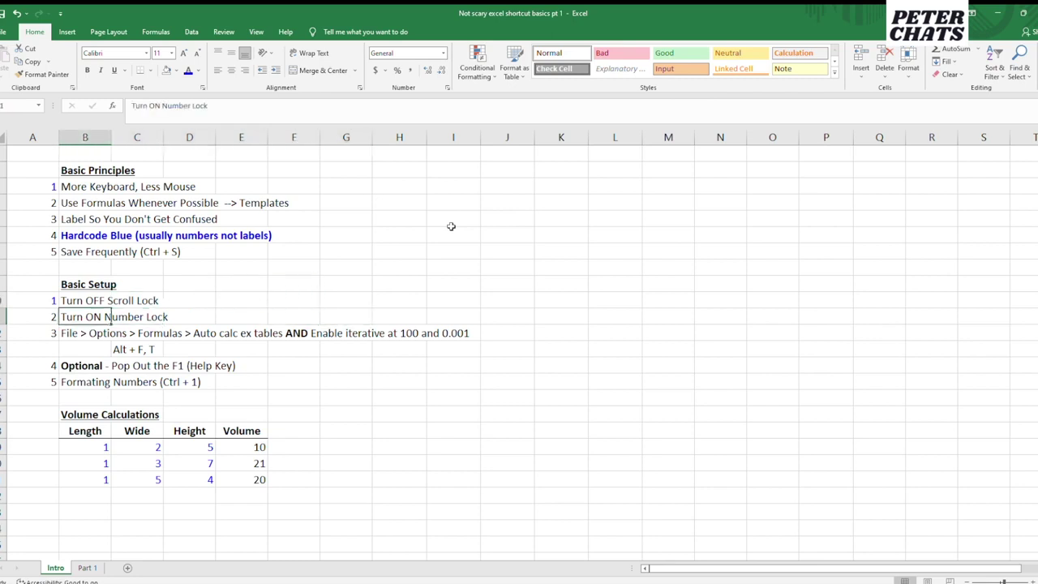
pyautogui.press('Right')
pyautogui.press('Right')
pyautogui.press('Left')
pyautogui.press('Left')
pyautogui.press('Right')
pyautogui.press('Right')
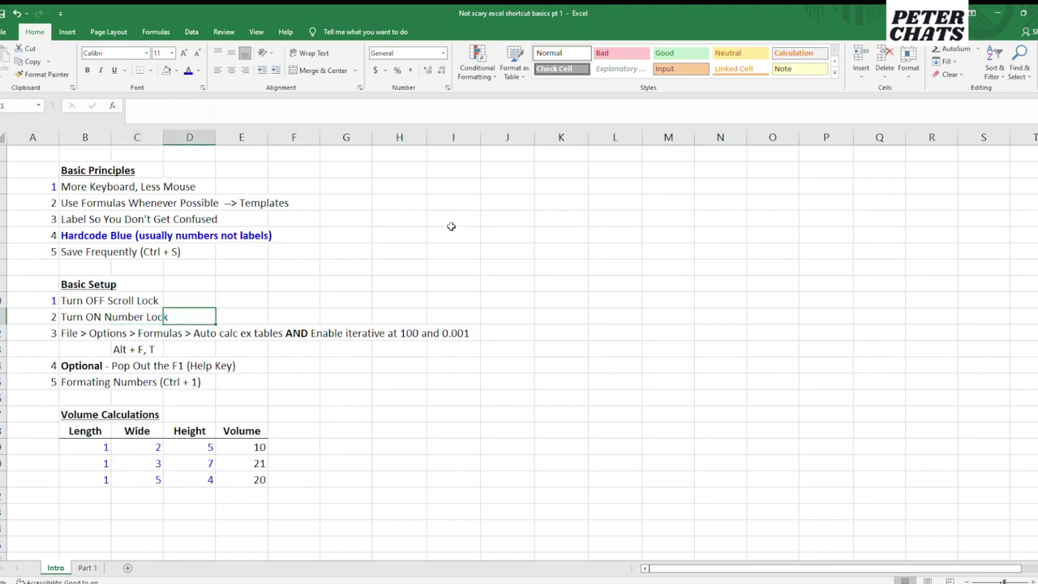
pyautogui.press('Right')
pyautogui.press('Up')
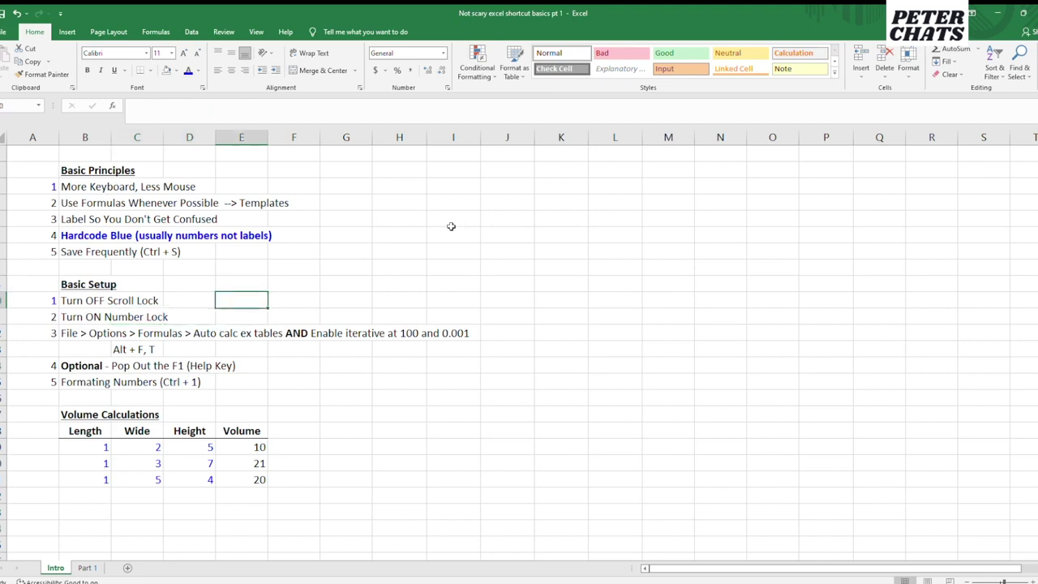
pyautogui.press('Left')
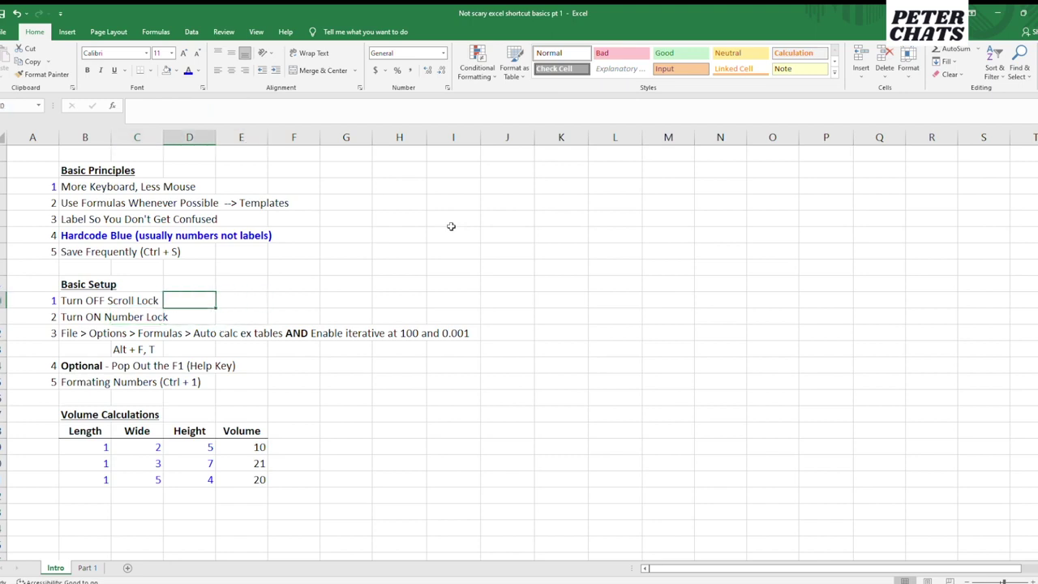
pyautogui.press('Right')
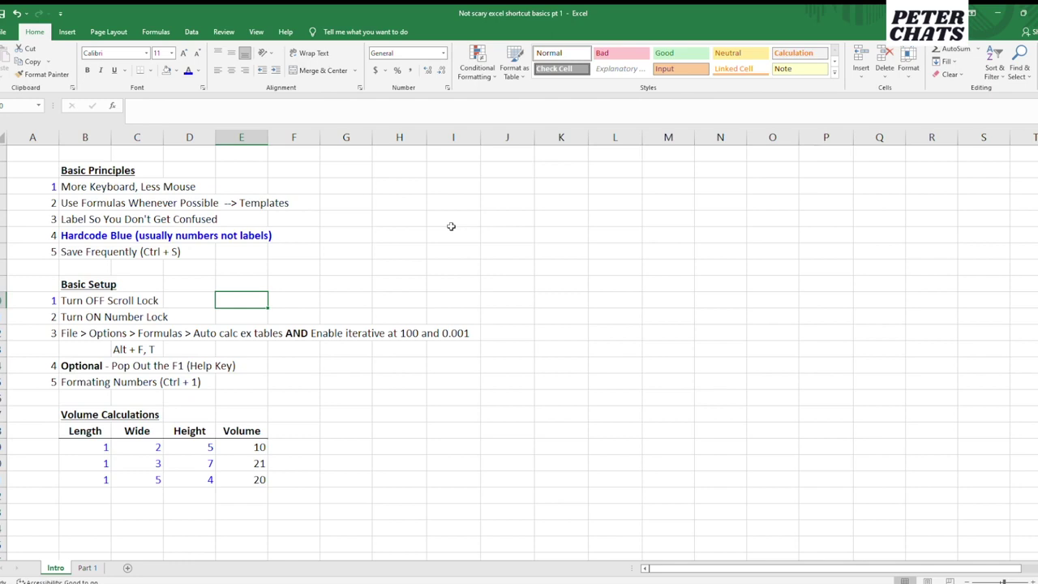
pyautogui.press('Down')
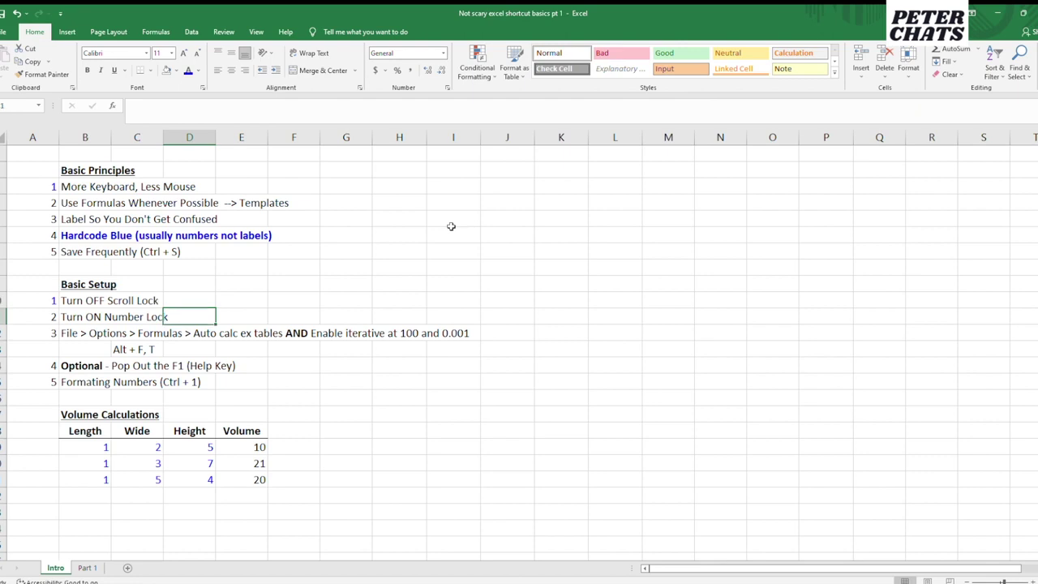
pyautogui.press('Up')
pyautogui.press('Up')
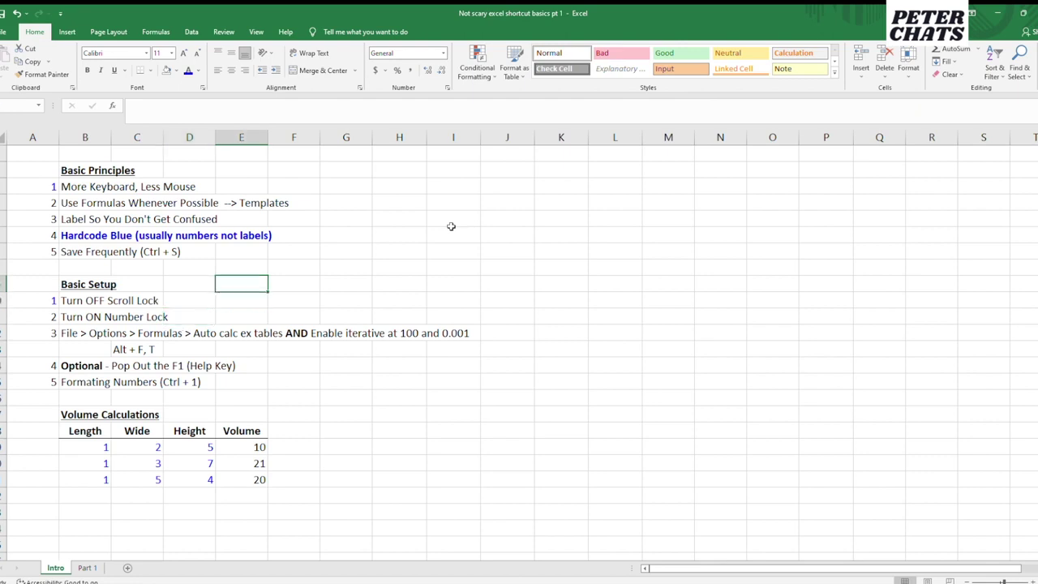
pyautogui.press('Right')
pyautogui.press('Down')
pyautogui.press('Down')
pyautogui.press('Up')
pyautogui.press('Up')
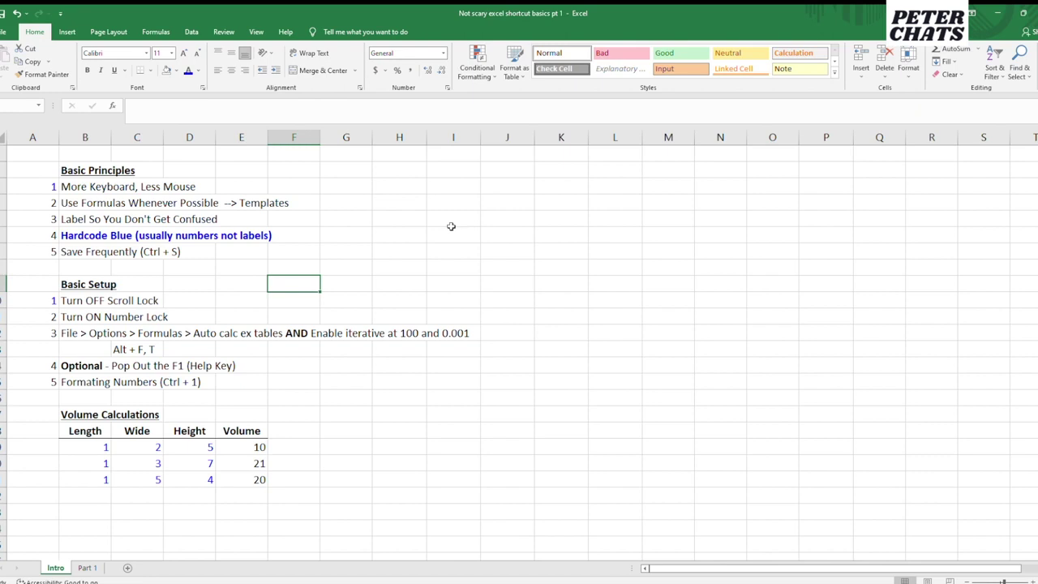
# Return to the Turn ON Number Lock item in cell B11.
pyautogui.press('Down')
pyautogui.press('Left')
pyautogui.press('Left')
pyautogui.press('Left')
pyautogui.press('Down')
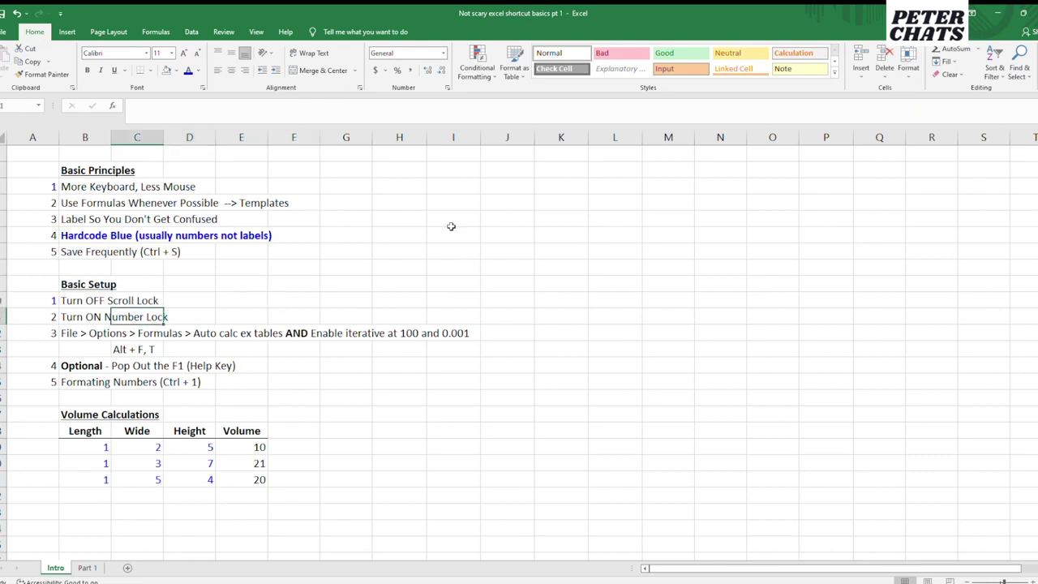
pyautogui.press('Left')
pyautogui.press('Down')
pyautogui.press('Up')
pyautogui.press('Right')
pyautogui.press('Up')
pyautogui.press('Right')
pyautogui.press('Right')
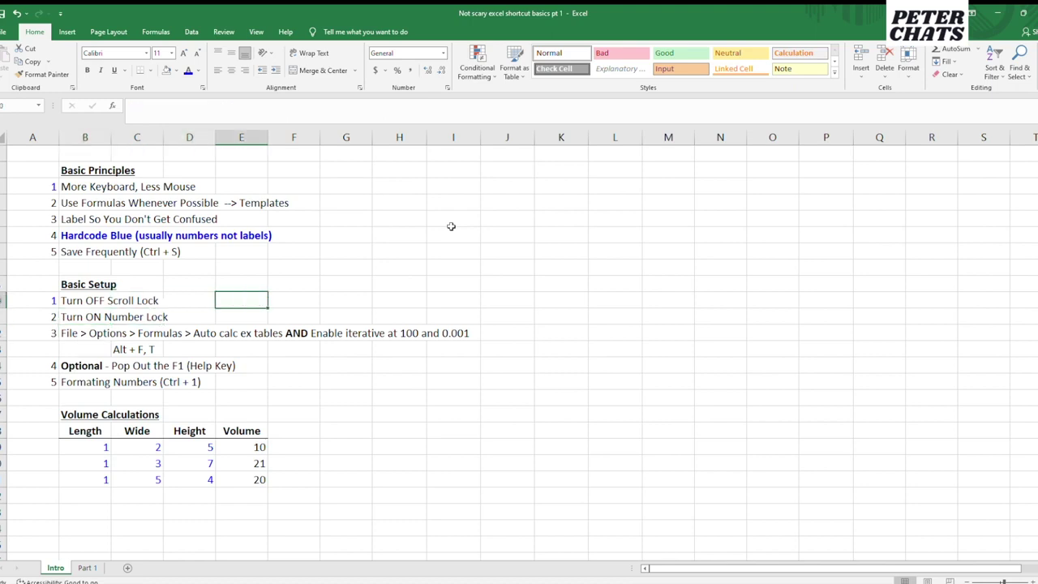
pyautogui.press('Down')
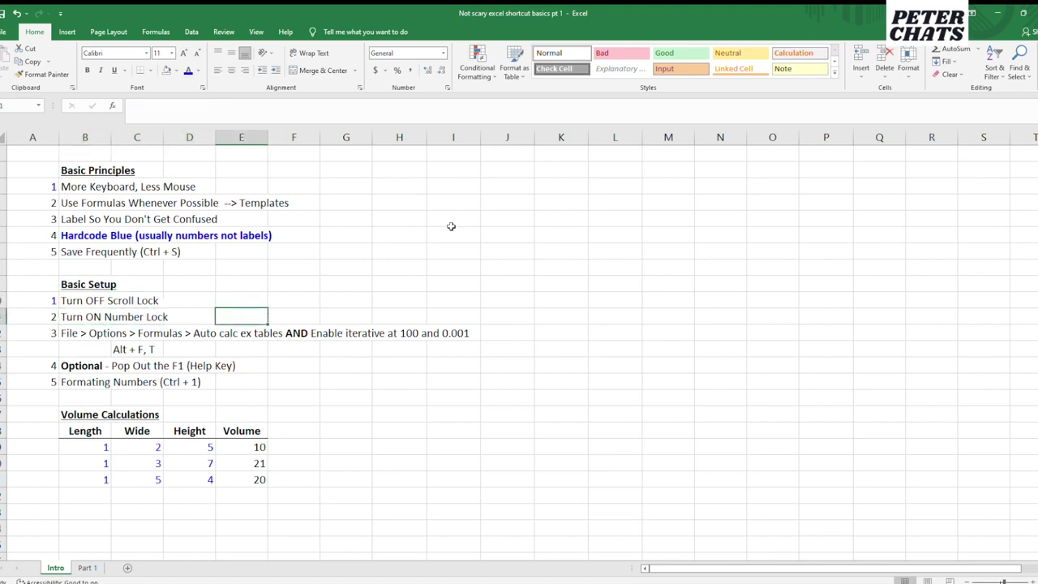
pyautogui.press('Up')
pyautogui.press('Right')
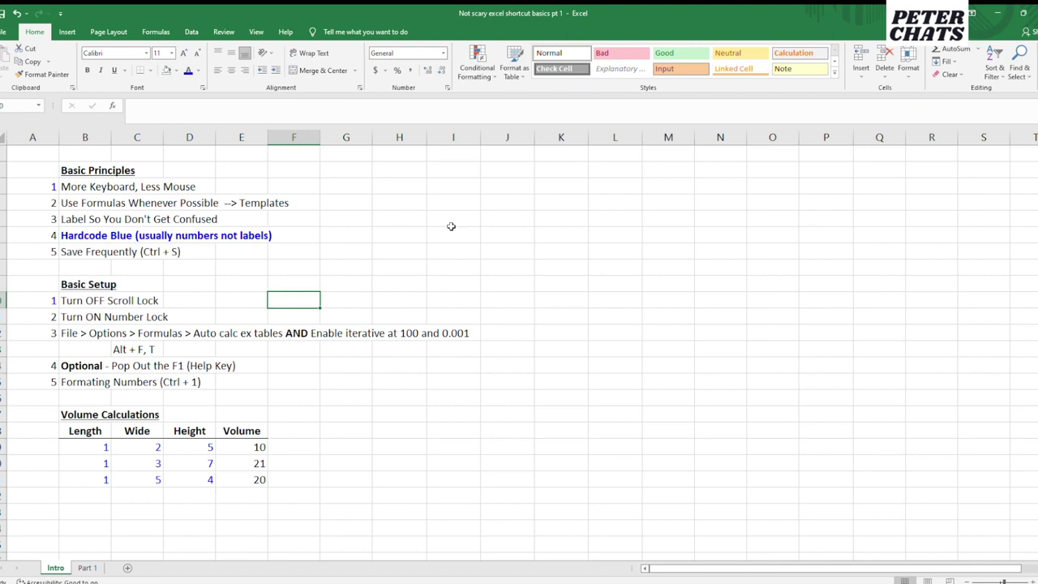
# Go to the third Basic Setup item, which covers the automatic and iterative calculation options.
pyautogui.press('Down')
pyautogui.press('Left')
pyautogui.press('Left')
pyautogui.press('Down')
pyautogui.press('Left')
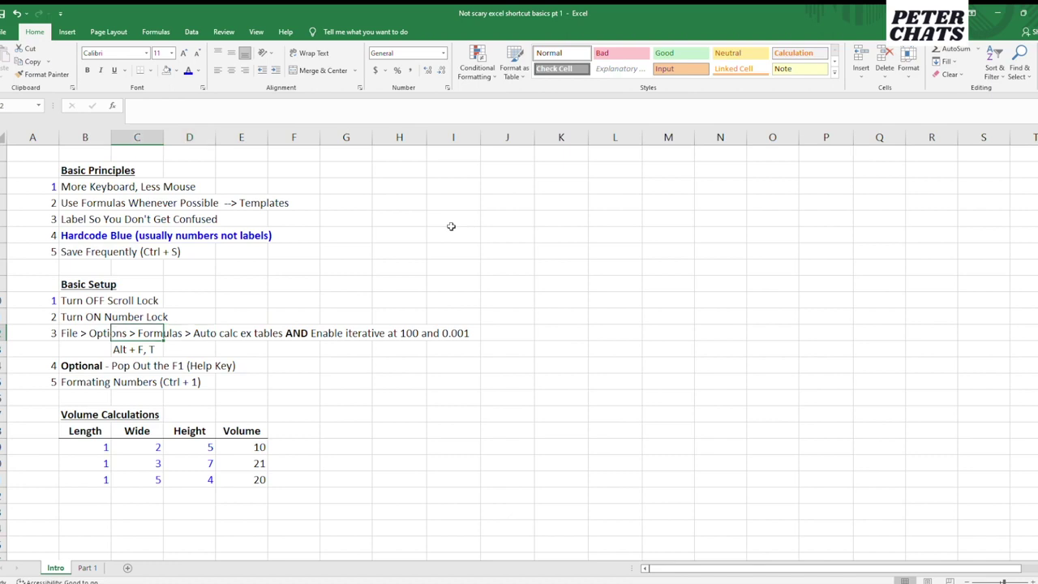
pyautogui.press('Left')
pyautogui.press('Right')
pyautogui.press('Right')
pyautogui.press('Right')
pyautogui.press('Right')
pyautogui.press('Up')
pyautogui.press('Up')
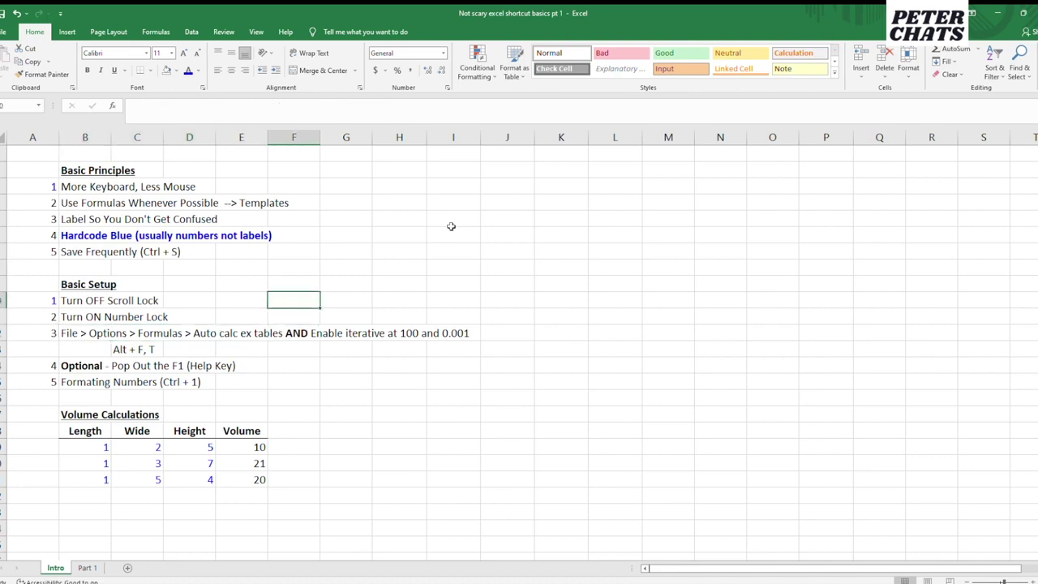
# Enter the sample text "sdsds" in the empty cell G19 beside the Volume Calculations table.
pyautogui.press('Down')
pyautogui.press('Down')
pyautogui.press('Down')
pyautogui.press('Down')
pyautogui.press('Left')
pyautogui.press('Down')
pyautogui.press('Down')
pyautogui.press('Down')
pyautogui.press('Down')
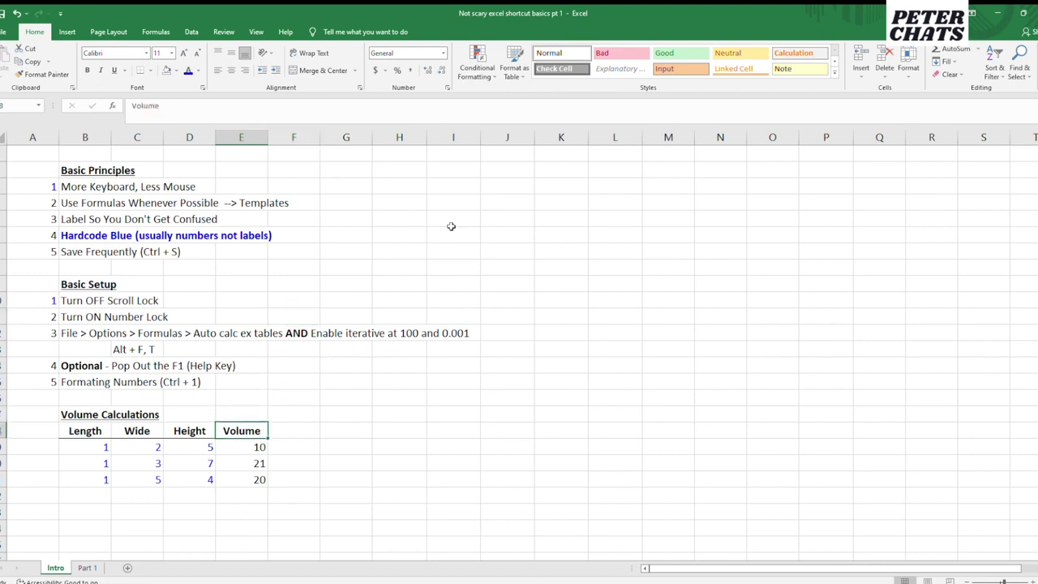
pyautogui.press('Down')
pyautogui.press('Right')
pyautogui.press('Right')
pyautogui.write('sdsds')
pyautogui.press('Return')
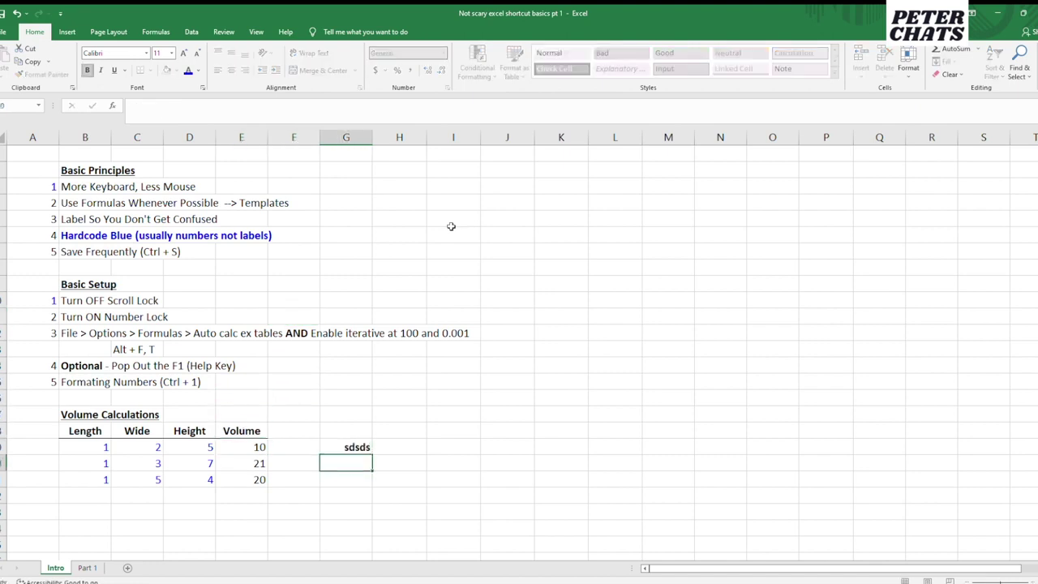
# Delete the sample text from cell G19 and return to the empty cells beside the Basic Setup list.
pyautogui.press('Up')
pyautogui.press('Down')
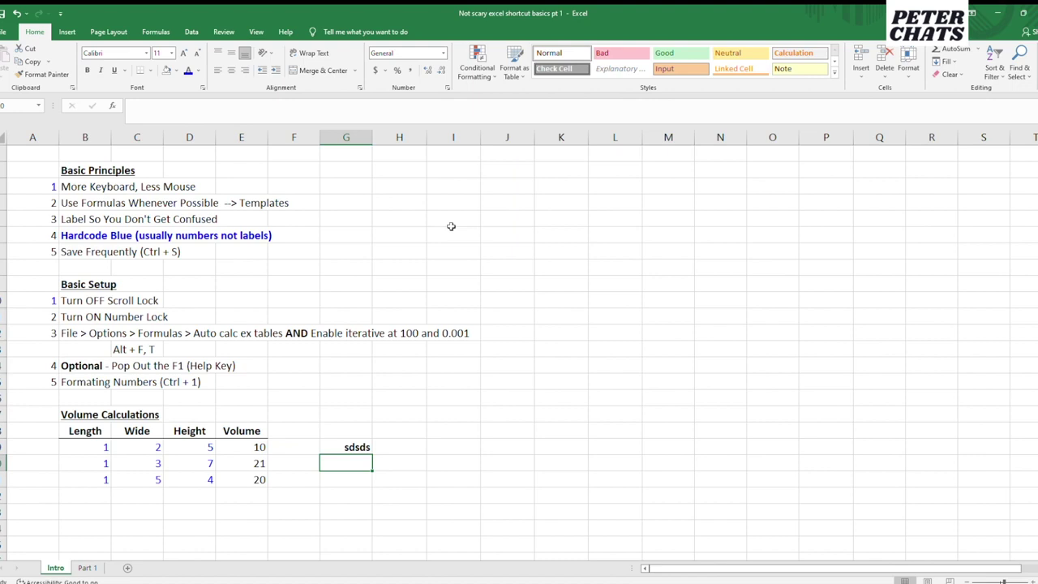
pyautogui.press('Up')
pyautogui.press('Delete')
pyautogui.press('Down')
pyautogui.press('Up')
pyautogui.press('Up')
pyautogui.press('Up')
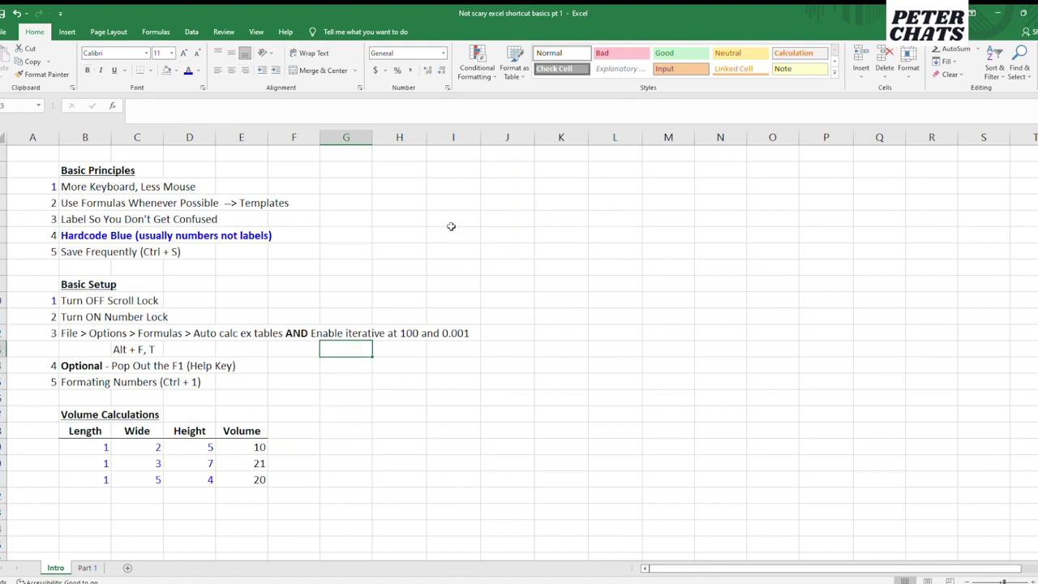
# Select the optional Pop Out the F1 (Help Key) item in cell B14.
pyautogui.press('Up')
pyautogui.press('Down')
pyautogui.press('Down')
pyautogui.press('Down')
pyautogui.click(95, 346)
pyautogui.press('Down')
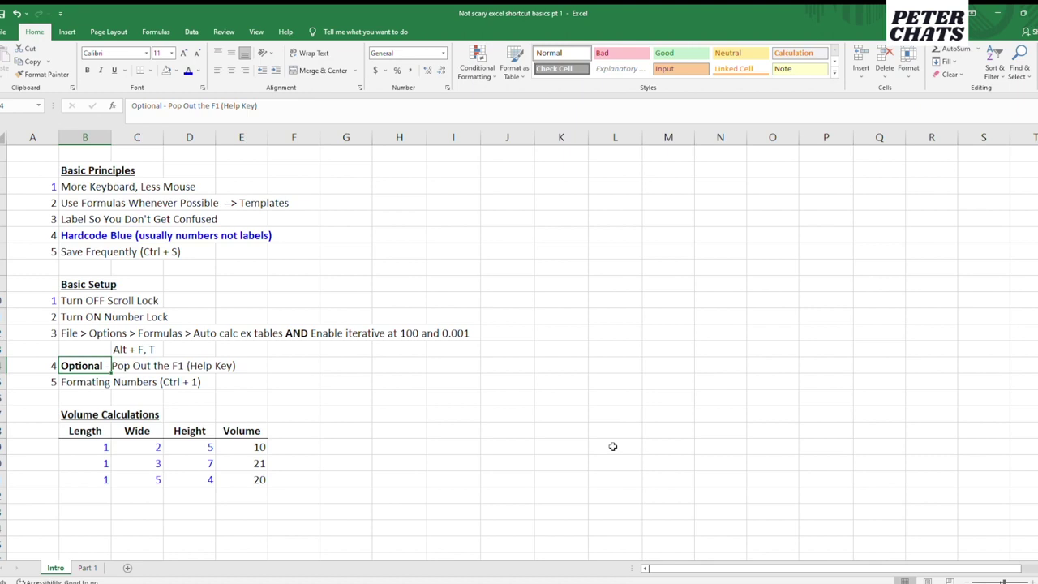
# Open the Help pane and close it again.
pyautogui.press('F1')
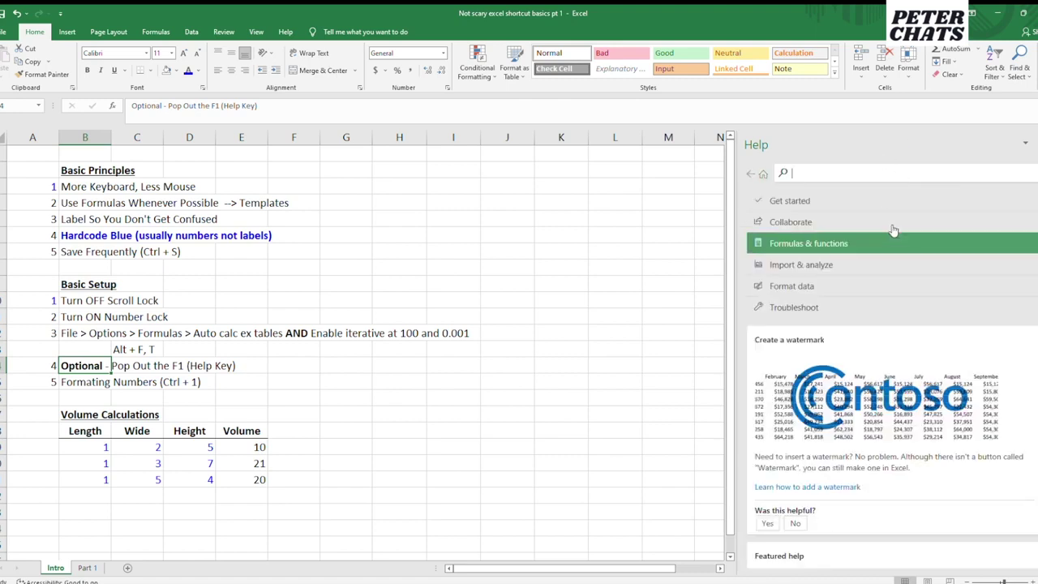
pyautogui.click(1002, 166)
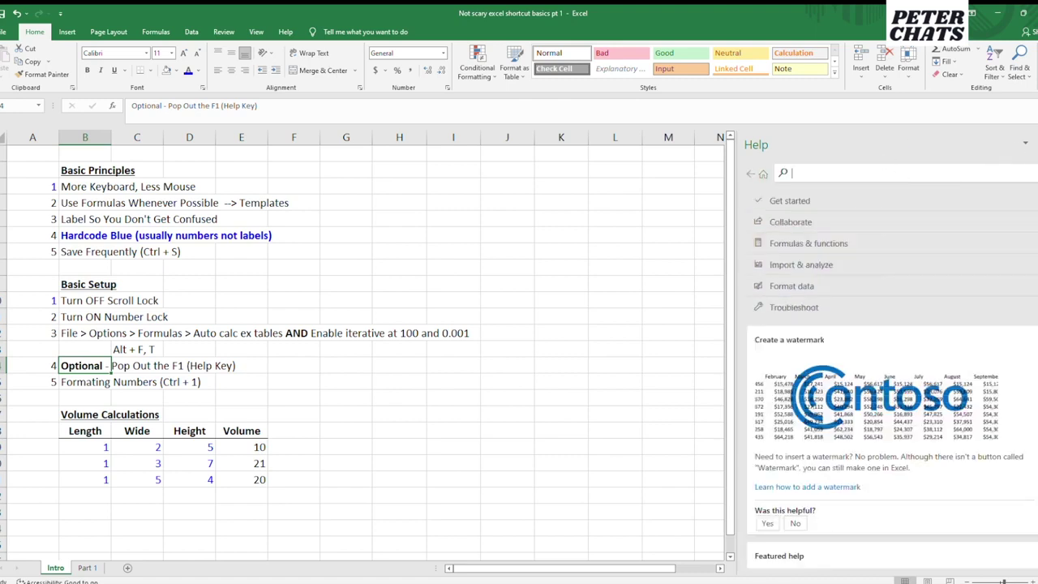
pyautogui.press('Escape')
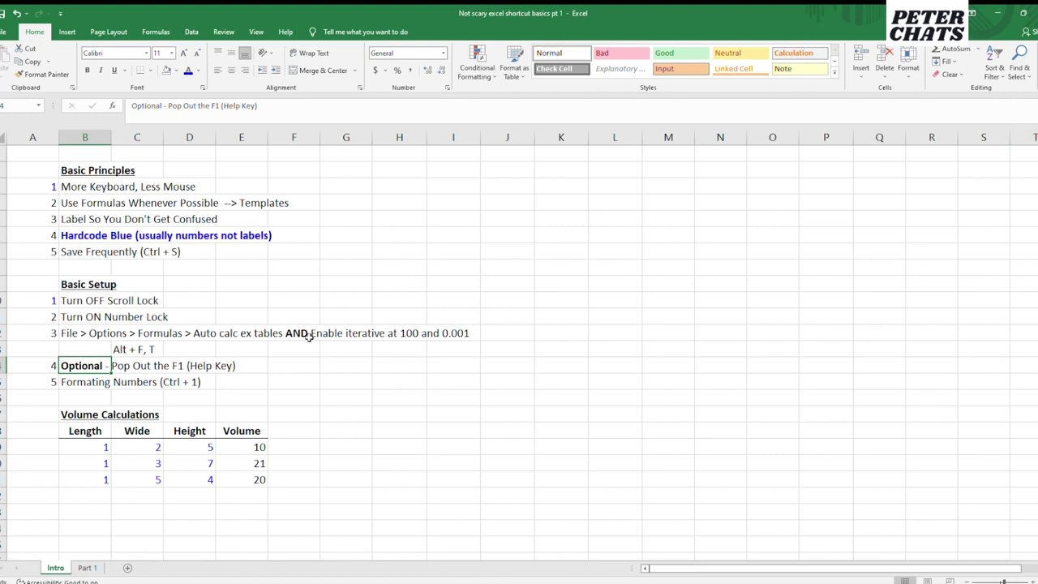
# Move on to the Formating Numbers item, the fifth in the Basic Setup list.
pyautogui.click(363, 372)
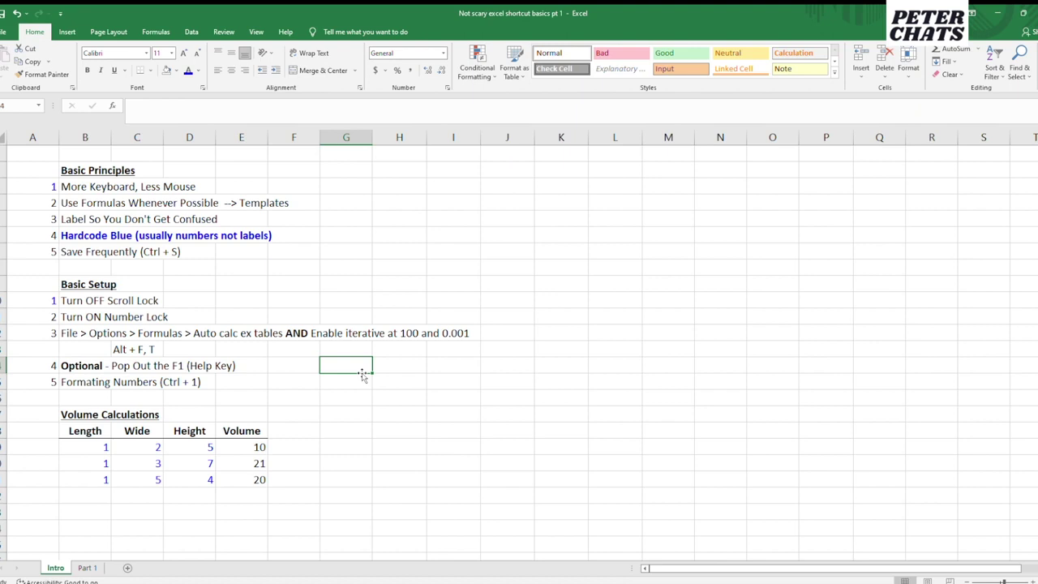
pyautogui.press('Left')
pyautogui.press('Left')
pyautogui.press('Left')
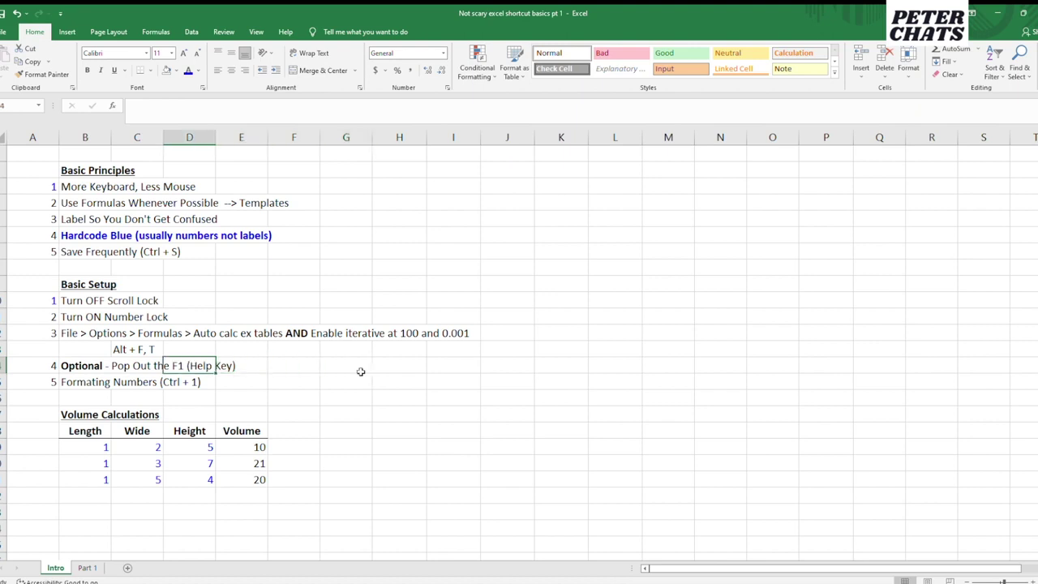
pyautogui.press('Down')
pyautogui.press('Left')
pyautogui.press('Left')
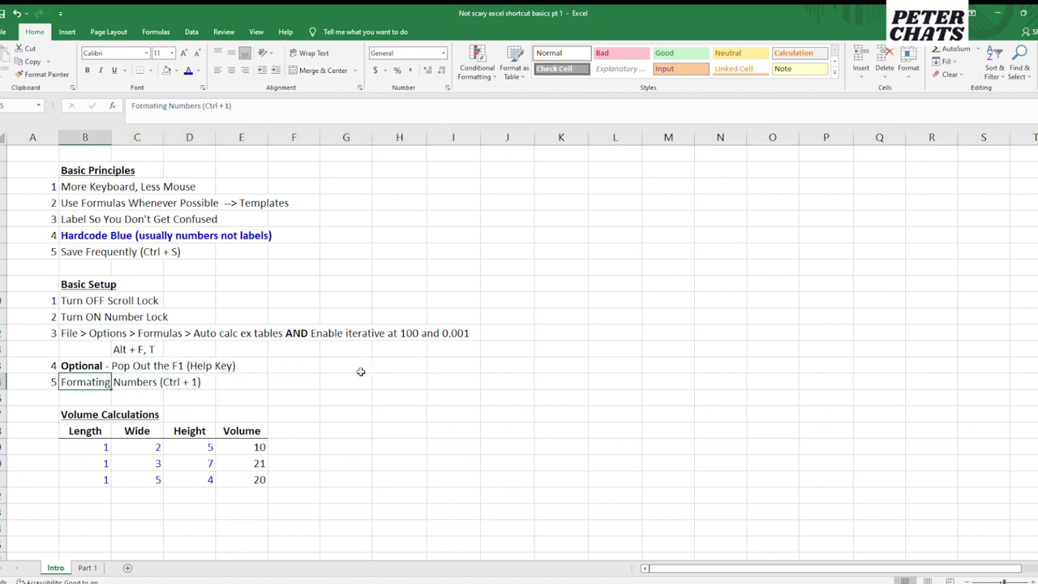
pyautogui.press('Left')
pyautogui.press('Right')
pyautogui.press('Left')
pyautogui.press('Right')
# Format the volume table values in B19:E21 as Number with no decimals and negatives in red parentheses.
pyautogui.press('Down')
pyautogui.press('Down')
pyautogui.press('Down')
pyautogui.press('Down')
pyautogui.hotkey('shift', 'Right')
pyautogui.hotkey('shift', 'Right')
pyautogui.hotkey('shift', 'Right')
pyautogui.hotkey('shift', 'Down')
pyautogui.hotkey('shift', 'Down')
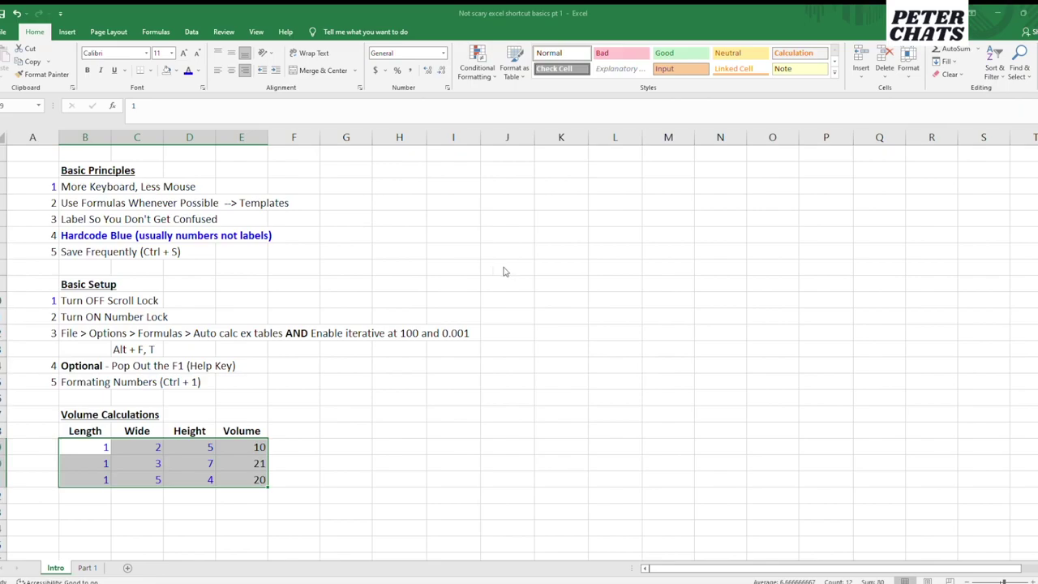
pyautogui.hotkey('ctrl', '1')
pyautogui.click(241, 479)
pyautogui.click(201, 489)
# Inspect the formula in the first Volume cell, E19, and look over the formatted Volume column.
pyautogui.press('Up')
pyautogui.press('Up')
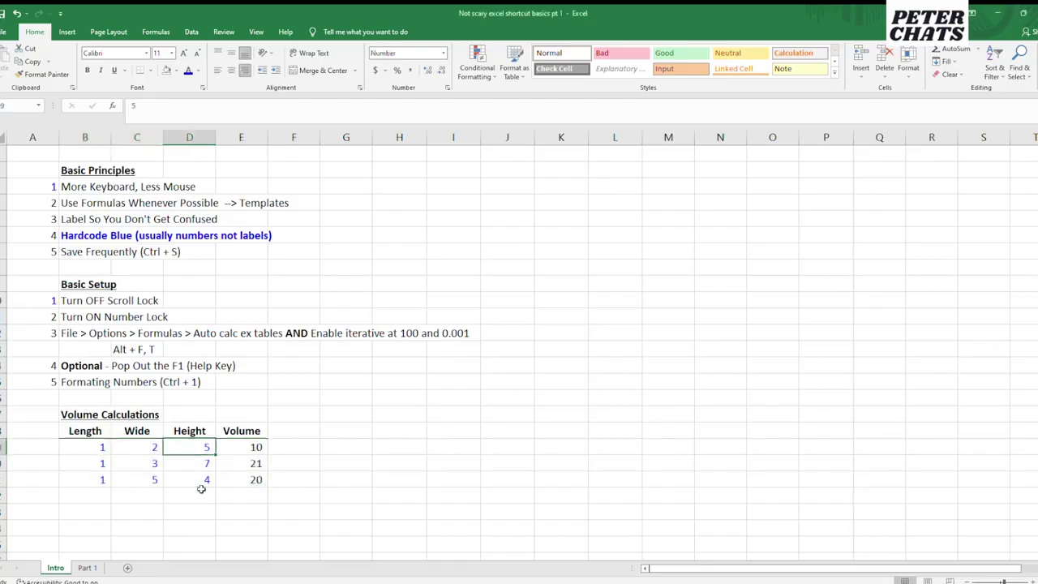
pyautogui.press('Right')
pyautogui.press('F2')
pyautogui.press('Return')
pyautogui.press('Down')
pyautogui.press('Up')
pyautogui.press('Up')
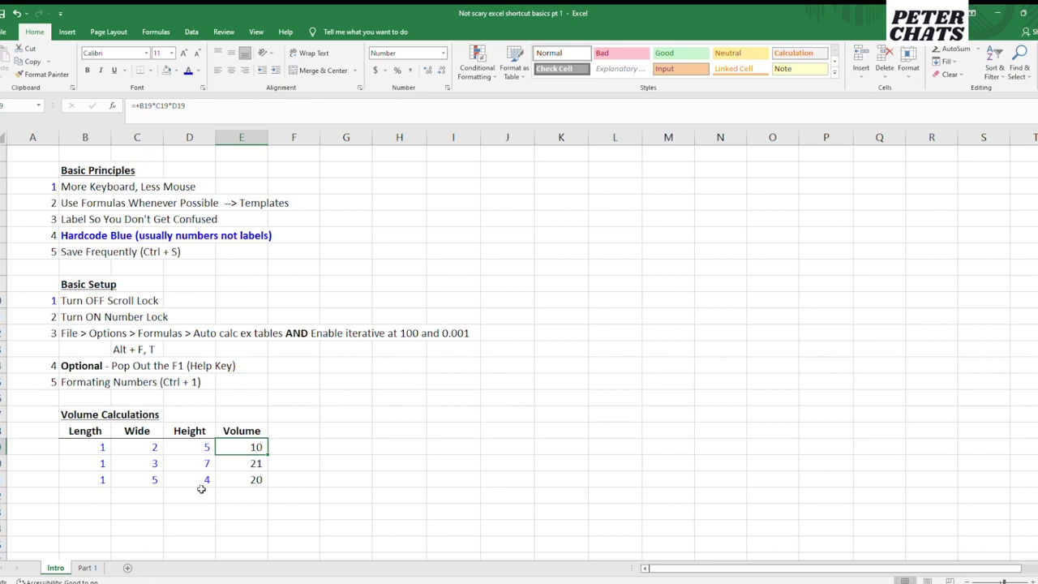
pyautogui.press('Down')
pyautogui.press('Down')
pyautogui.press('Up')
pyautogui.press('Up')
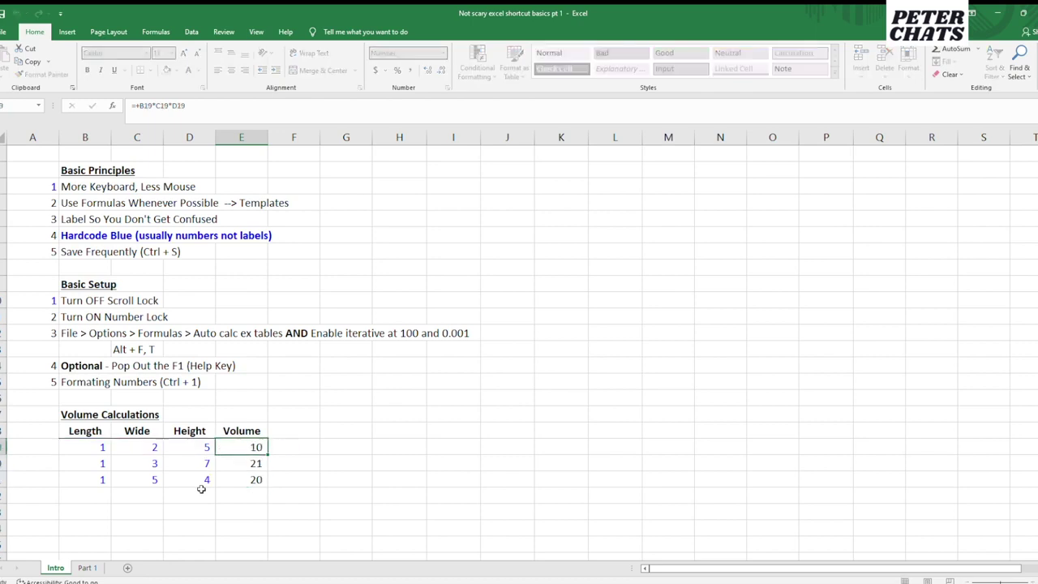
pyautogui.press('Left')
pyautogui.press('Right')
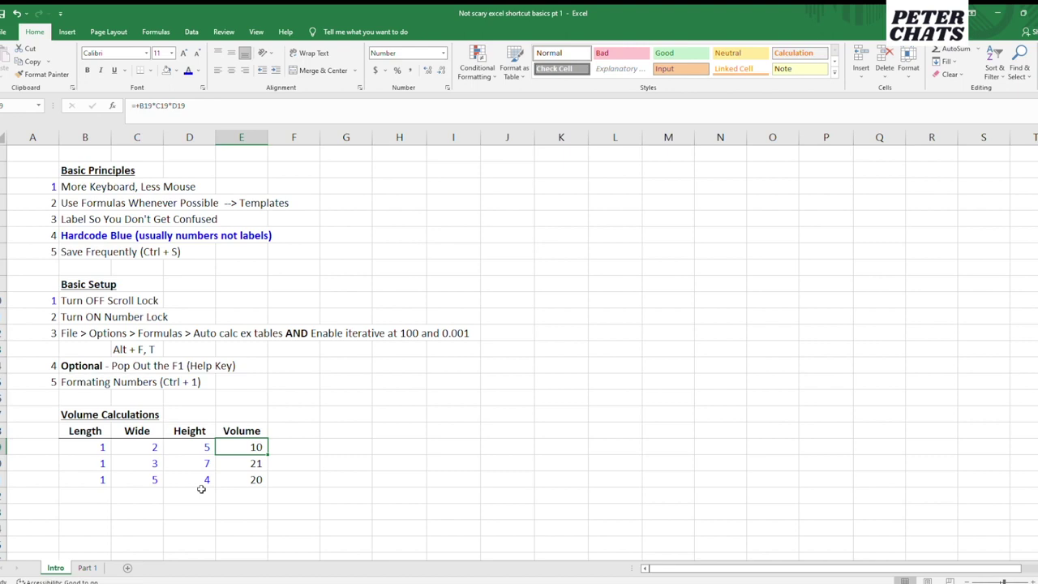
# Set the Wide value in the second row of the volume table, cell C20, to -5.
pyautogui.press('Left')
pyautogui.press('Left')
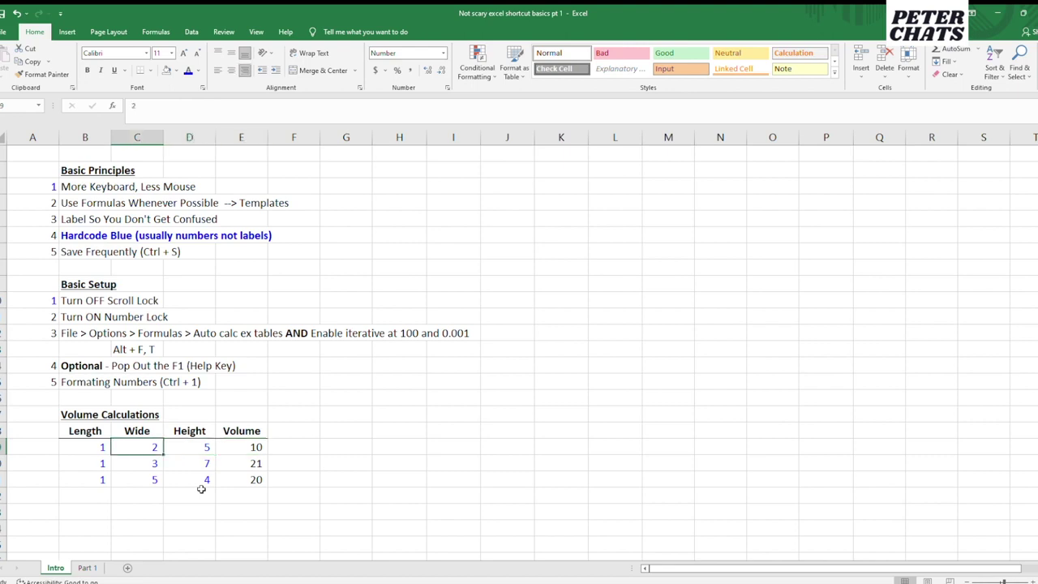
pyautogui.press('Down')
pyautogui.write('-5')
pyautogui.press('Down')
pyautogui.press('Down')
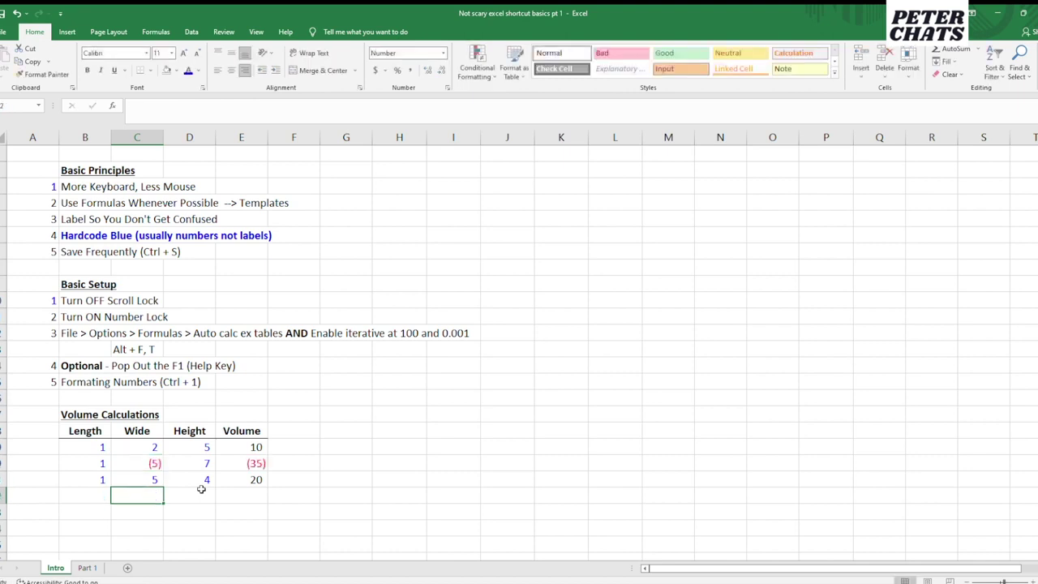
# Set the Height value in the third row of the volume table, cell D21, to -6.
pyautogui.press('Up')
pyautogui.press('Right')
pyautogui.write('-6')
pyautogui.press('Return')
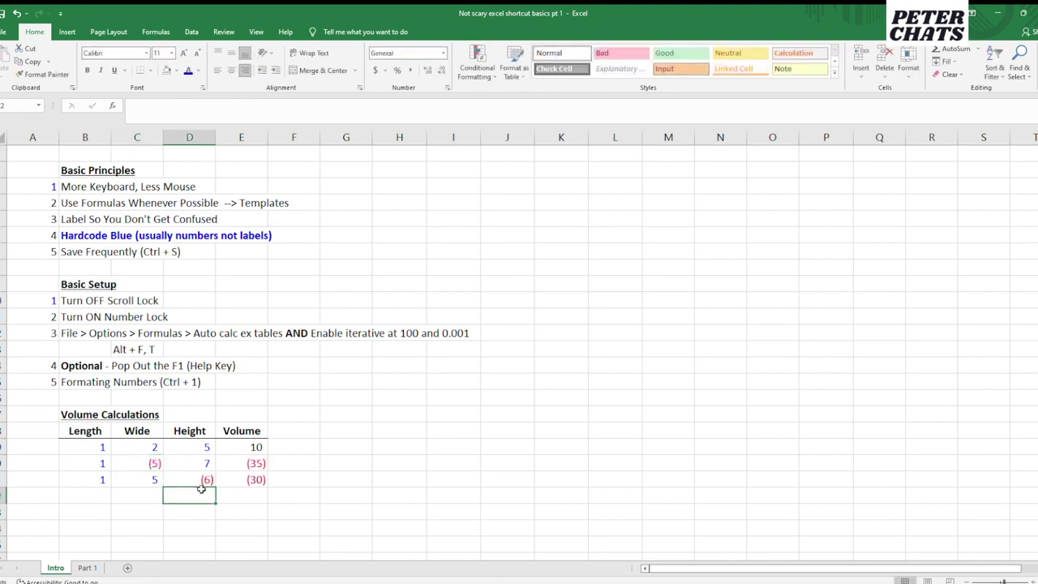
# Examine how positive and negative numbers are displayed and aligned across the Length, Wide, Height and Volume columns.
pyautogui.press('Up')
pyautogui.press('Up')
pyautogui.press('Down')
pyautogui.press('Up')
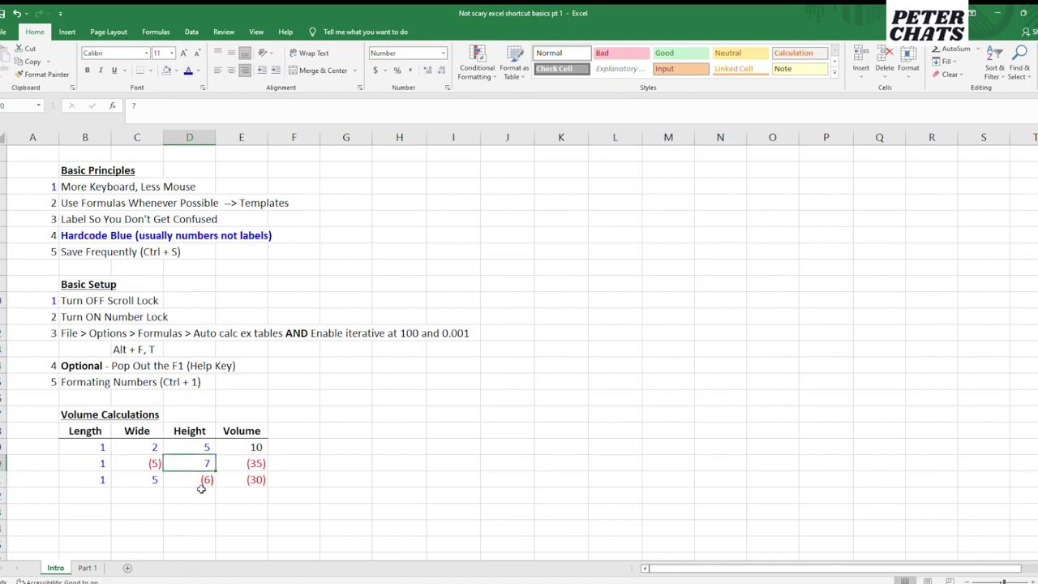
pyautogui.keyDown('ctrl'); pyautogui.scroll(1, 262, 403); pyautogui.keyUp('ctrl')
pyautogui.scroll(-2, 263, 430)
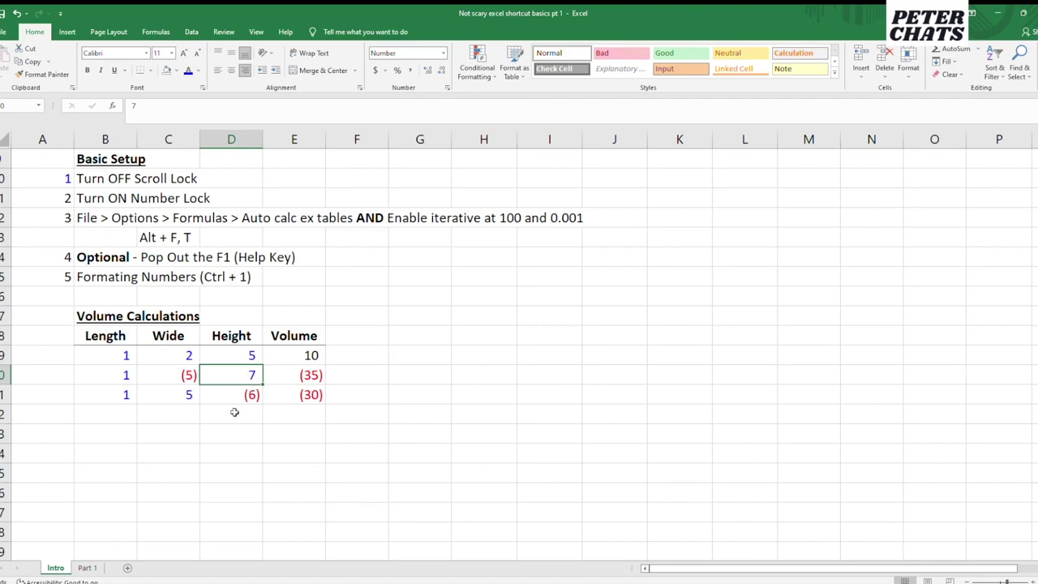
pyautogui.scroll(-3, 235, 412)
pyautogui.scroll(2, 206, 426)
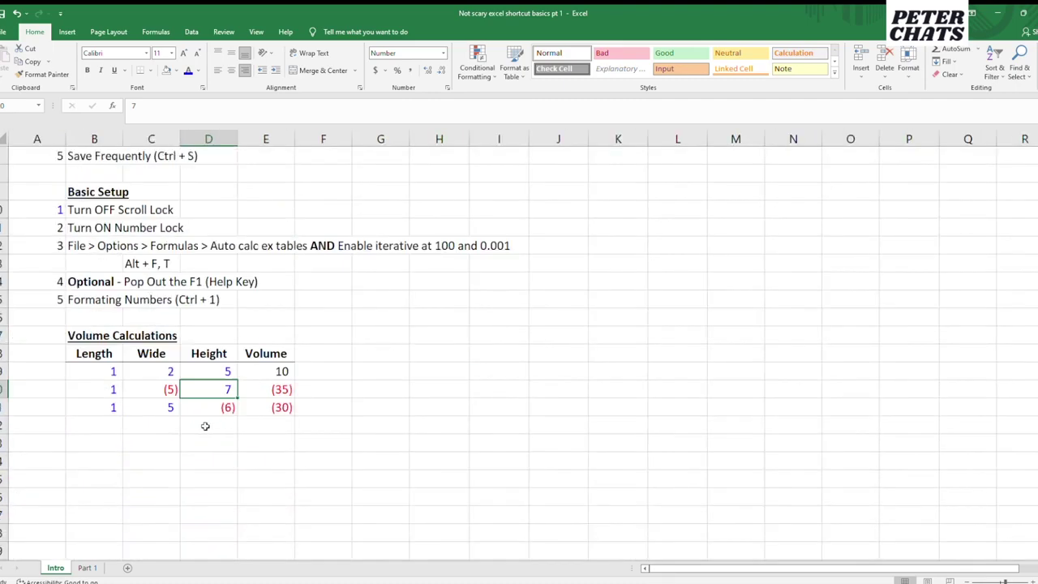
pyautogui.press('Down')
pyautogui.press('Left')
pyautogui.press('Up')
pyautogui.press('Up')
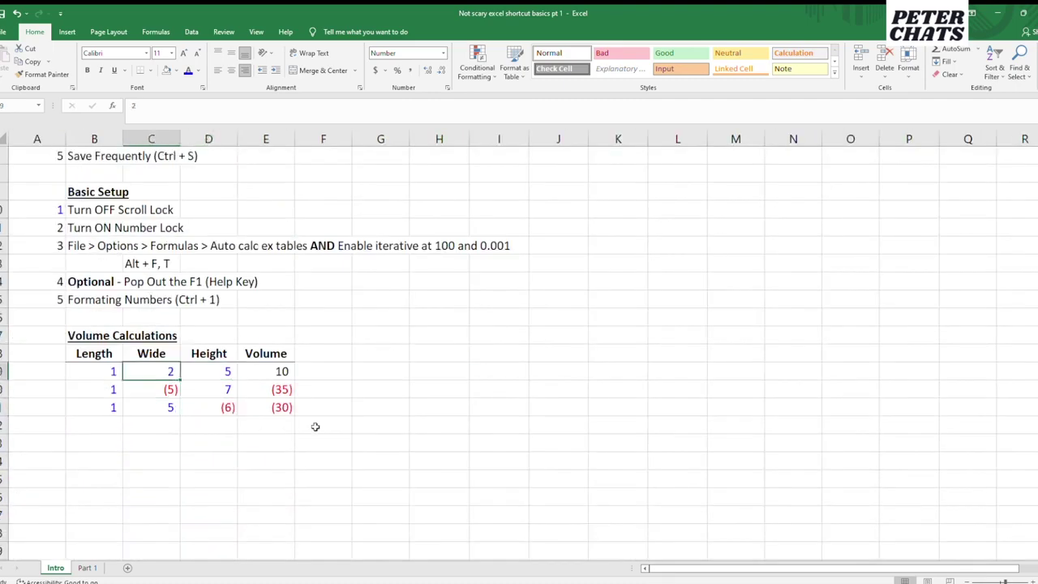
pyautogui.press('Left')
pyautogui.press('Down')
pyautogui.press('Down')
pyautogui.press('Right')
pyautogui.press('Right')
pyautogui.press('Right')
pyautogui.press('Up')
pyautogui.press('Up')
pyautogui.press('Left')
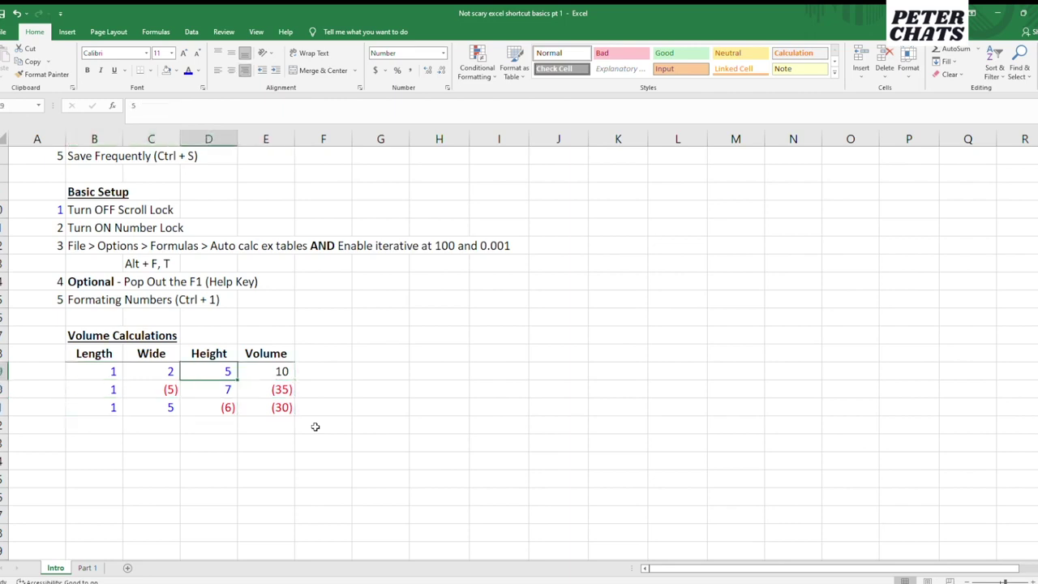
pyautogui.press('Left')
pyautogui.press('Left')
pyautogui.press('Down')
pyautogui.press('Down')
pyautogui.press('Right')
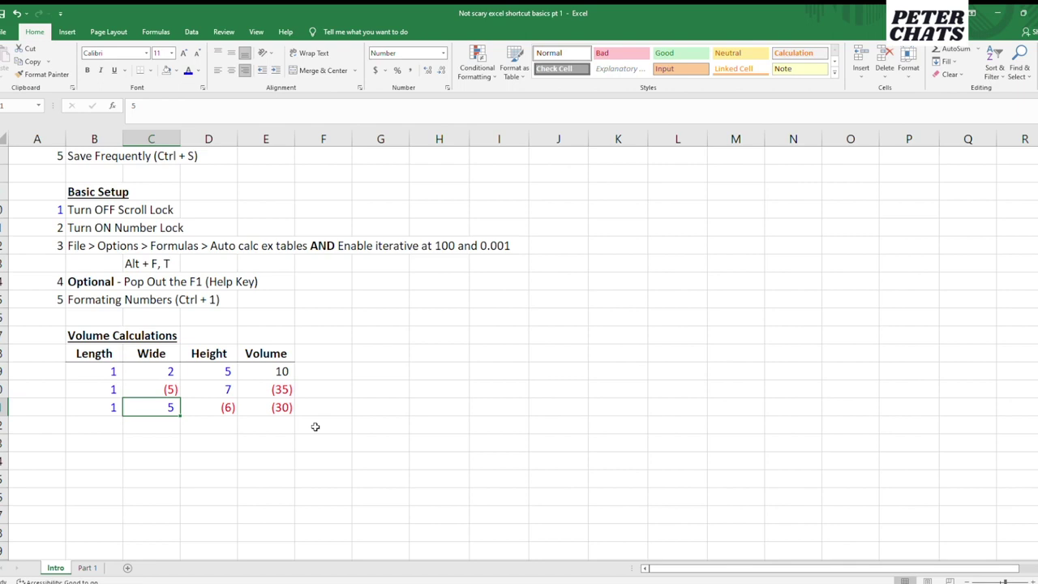
pyautogui.press('Up')
pyautogui.scroll(2, 266, 418)
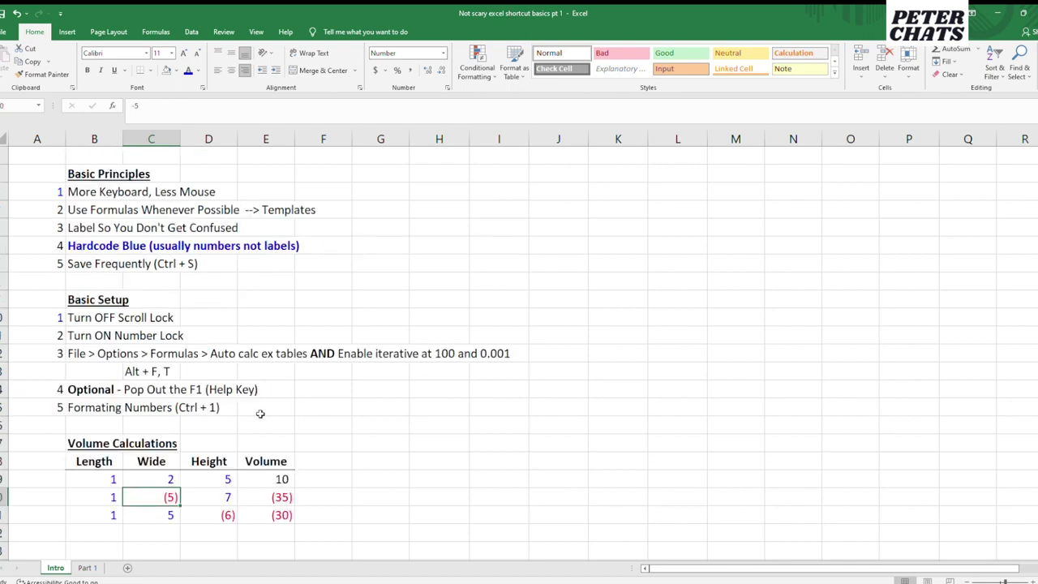